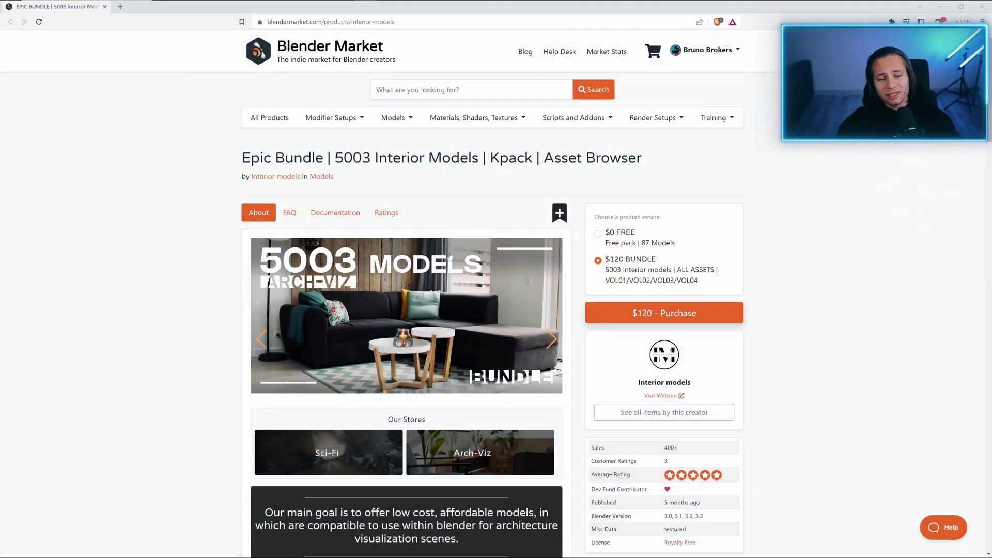
Scroll the product page and page through the Interior models bundle's enlarged preview images.
{"action": "scroll", "coordinate": [448, 257], "scroll_direction": "down", "scroll_amount": 8}
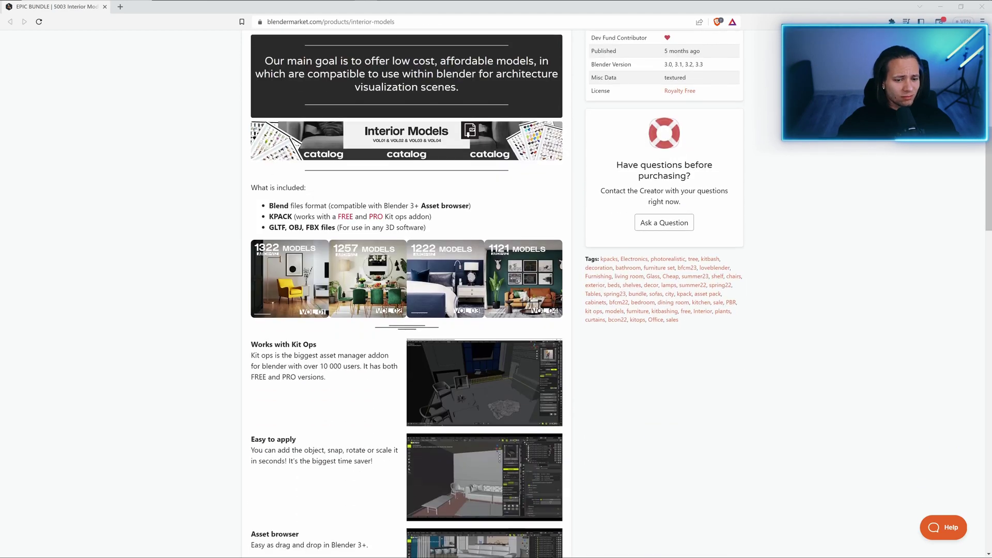
{"action": "scroll", "coordinate": [447, 198], "scroll_direction": "down", "scroll_amount": 12}
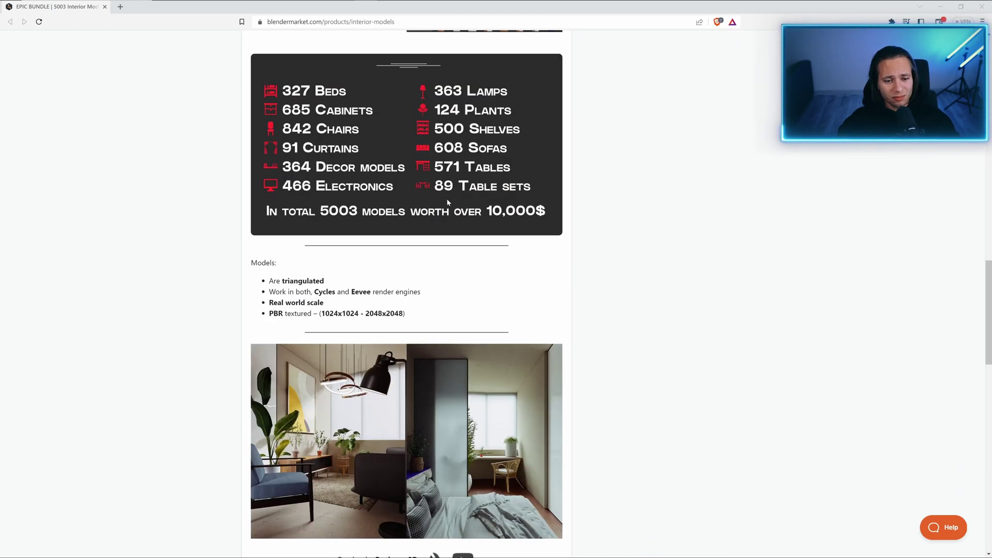
{"action": "scroll", "coordinate": [446, 198], "scroll_direction": "down", "scroll_amount": 16}
{"action": "scroll", "coordinate": [429, 208], "scroll_direction": "up", "scroll_amount": 6}
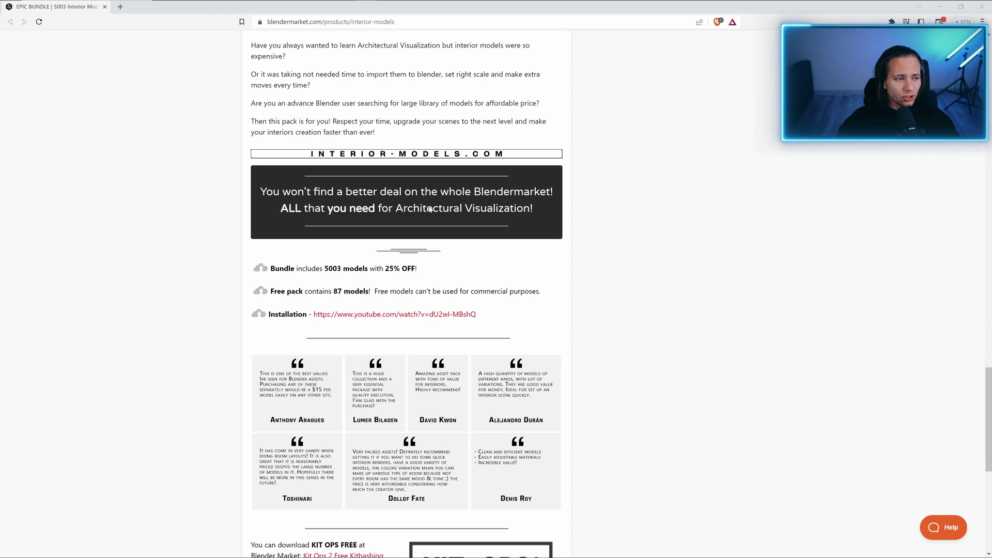
{"action": "scroll", "coordinate": [429, 208], "scroll_direction": "up", "scroll_amount": 20}
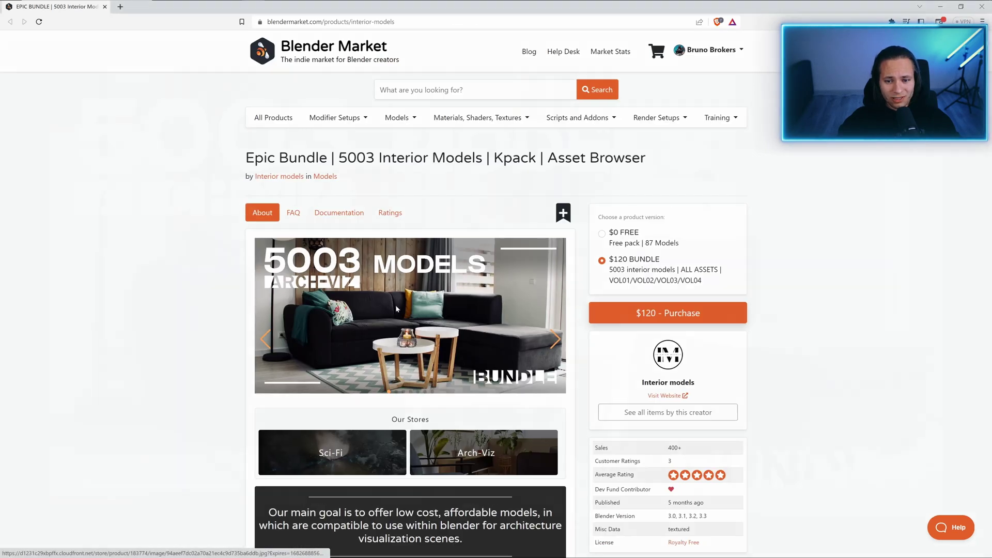
{"action": "left_click", "coordinate": [396, 309]}
{"action": "left_click", "coordinate": [860, 293]}
{"action": "left_click", "coordinate": [873, 295]}
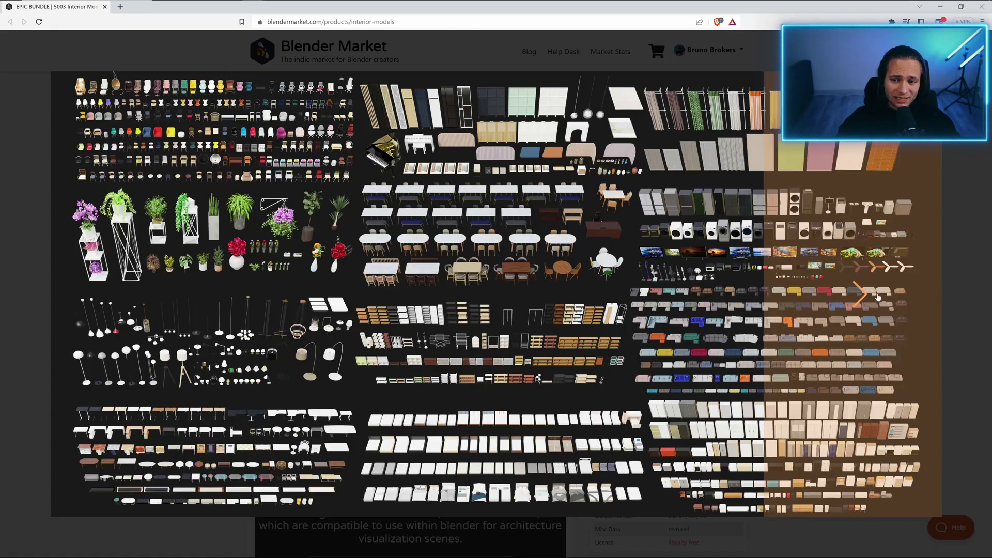
{"action": "left_click", "coordinate": [857, 279]}
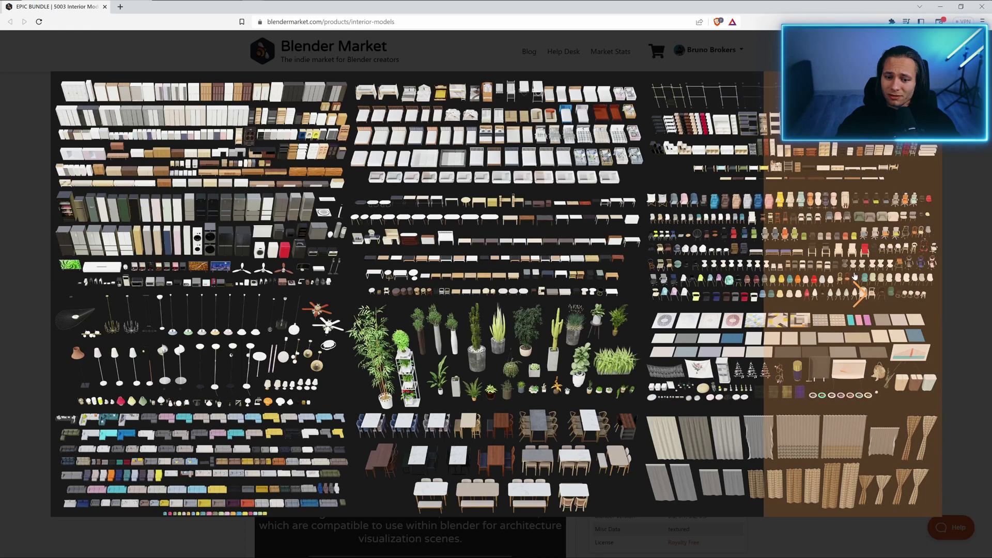
{"action": "left_click", "coordinate": [857, 281]}
{"action": "left_click", "coordinate": [857, 281]}
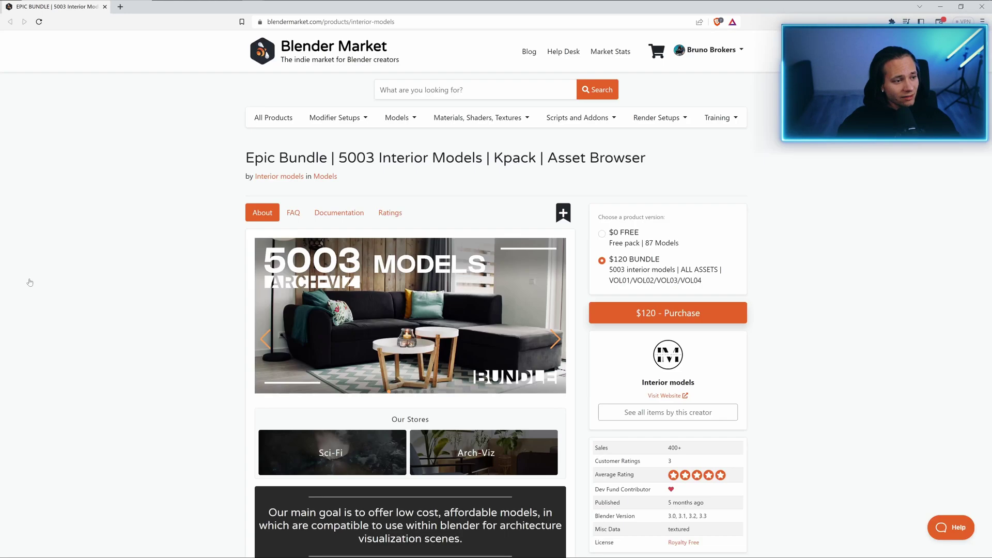
{"action": "left_click", "coordinate": [27, 281]}
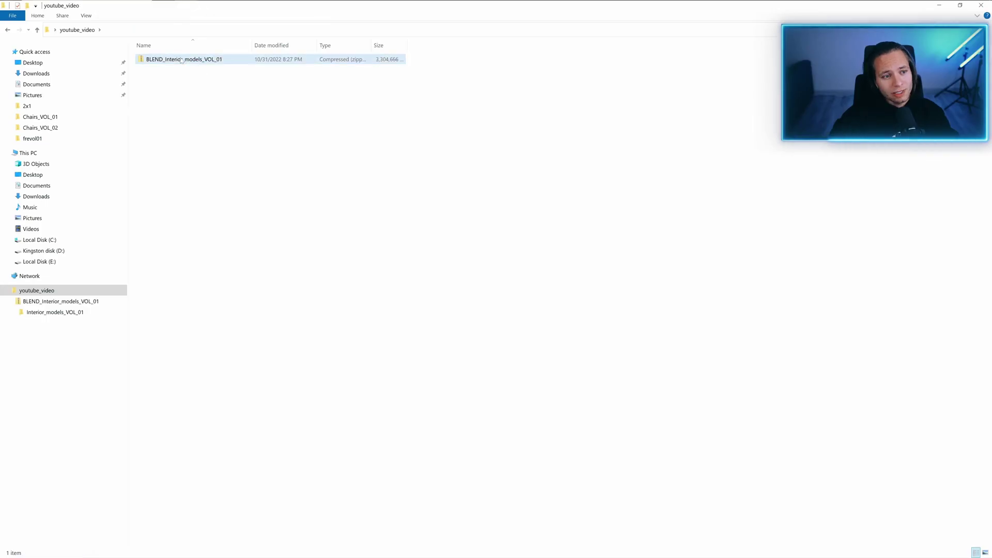
Extract the BLEND_Interior_models_VOL_01 zip, open its Interior_models_VOL_01 folder and copy the folder path.
{"action": "right_click", "coordinate": [208, 62]}
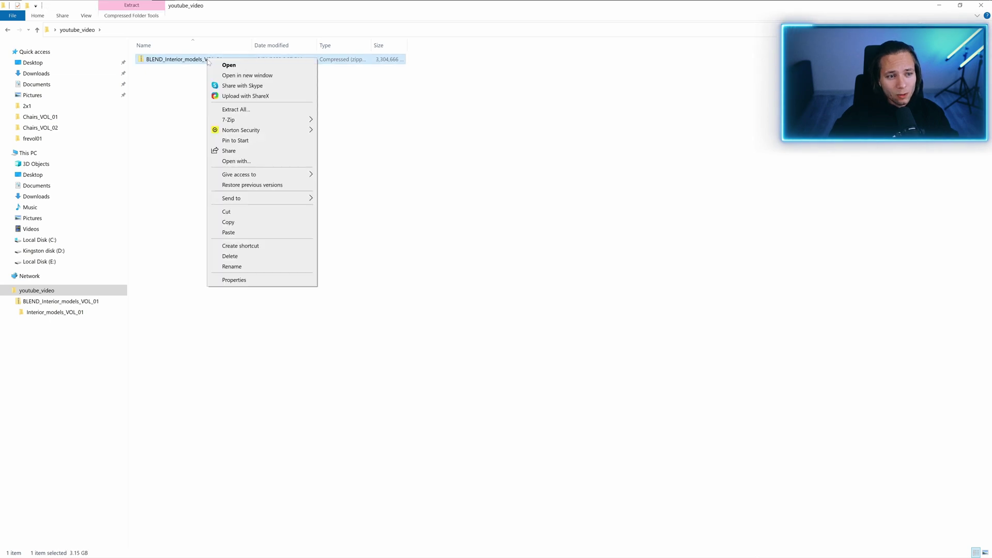
{"action": "left_click", "coordinate": [240, 110]}
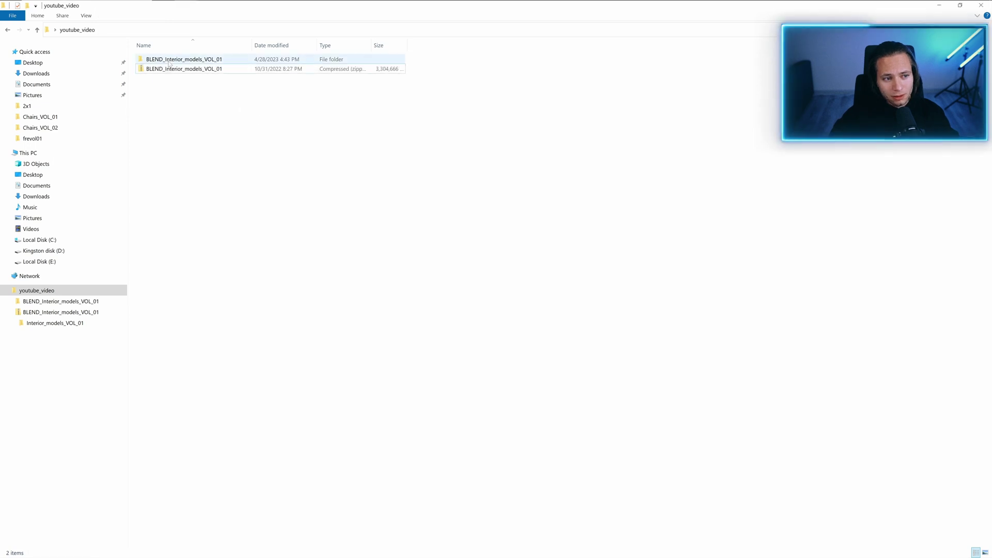
{"action": "left_click", "coordinate": [178, 60]}
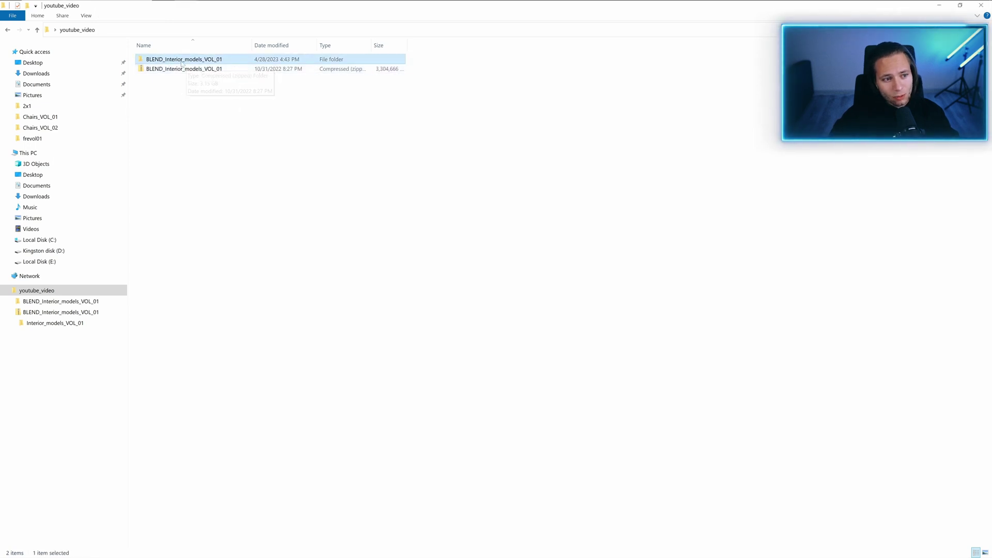
{"action": "double_click", "coordinate": [181, 61]}
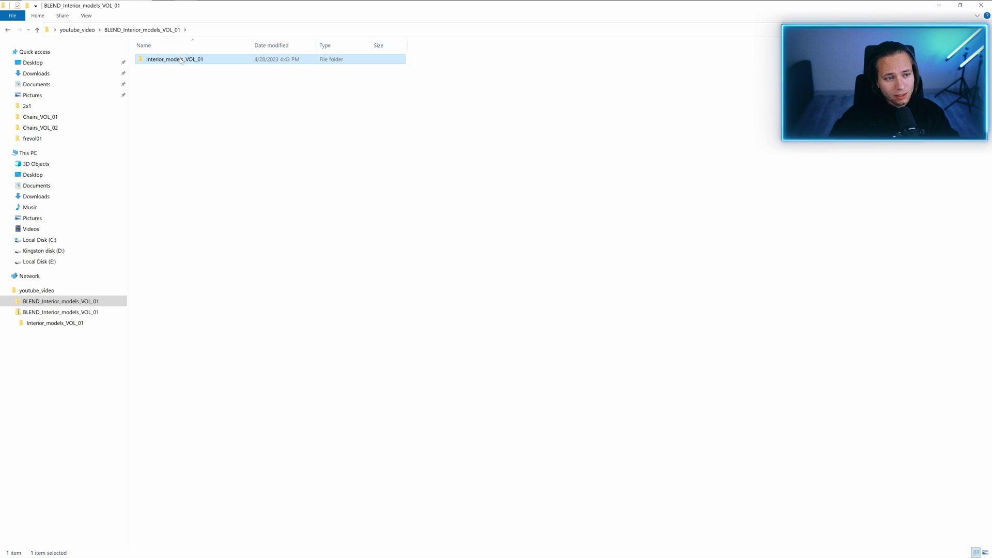
{"action": "double_click", "coordinate": [181, 61]}
{"action": "left_click", "coordinate": [298, 29]}
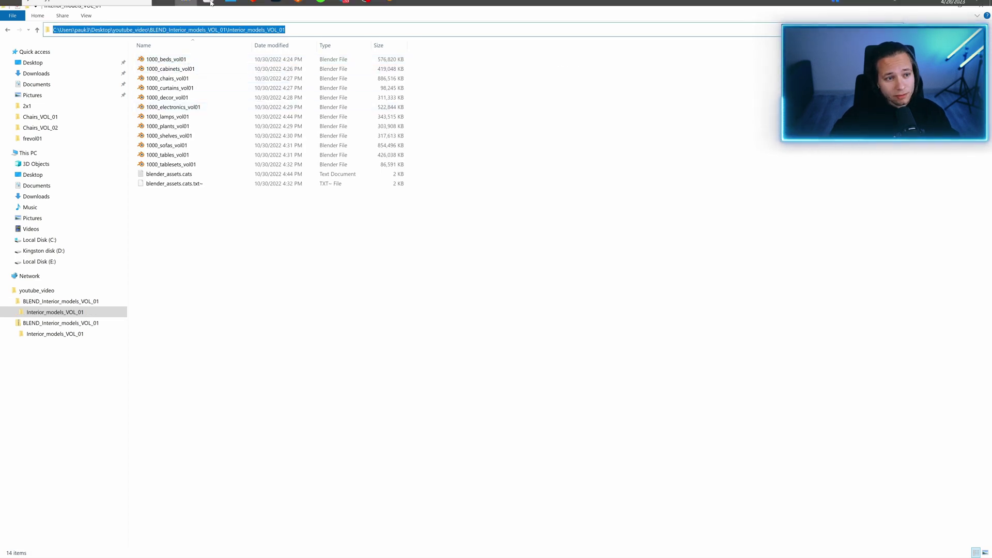
In Preferences > File Paths, add the pasted Interior_models_VOL_01 folder as a new asset library.
{"action": "left_click", "coordinate": [393, 5]}
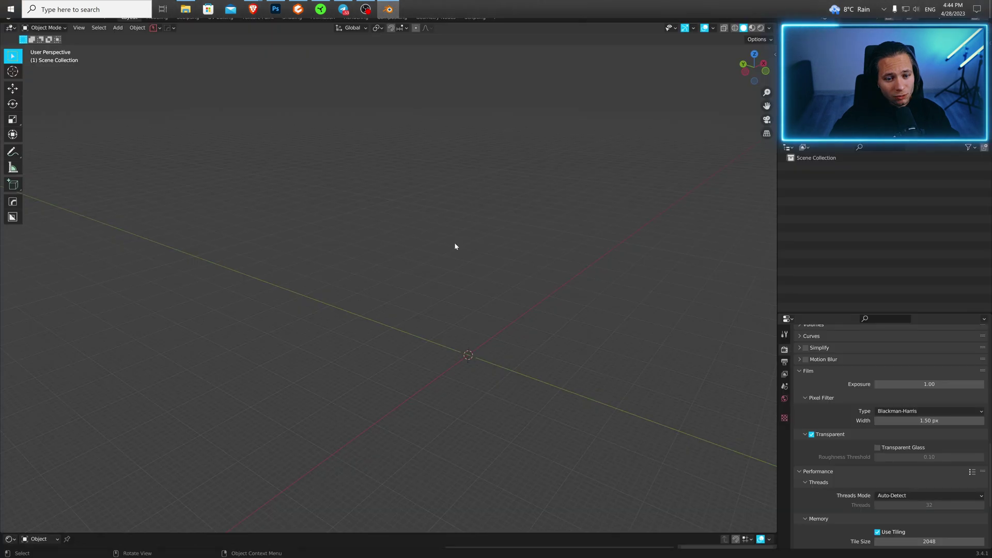
{"action": "left_click", "coordinate": [35, 15]}
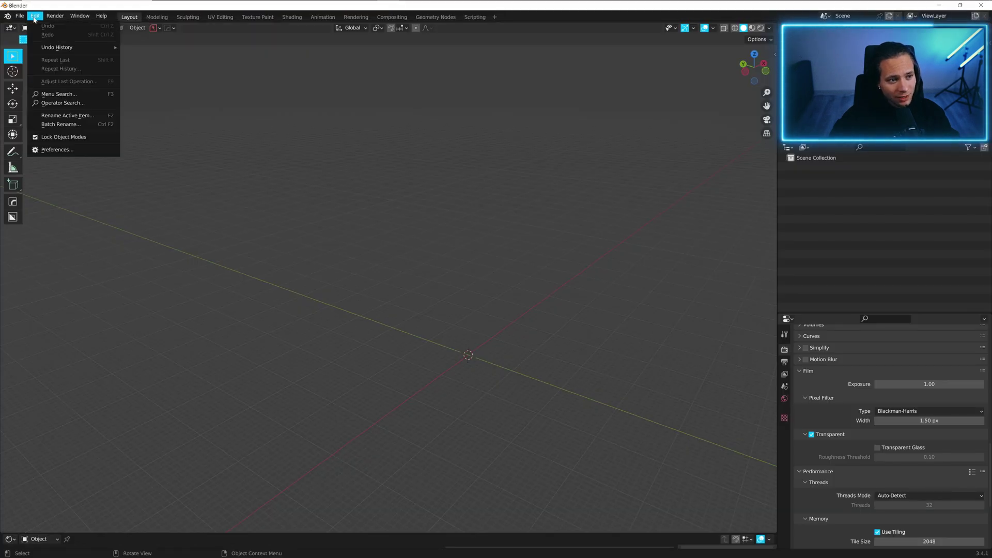
{"action": "left_click", "coordinate": [72, 148]}
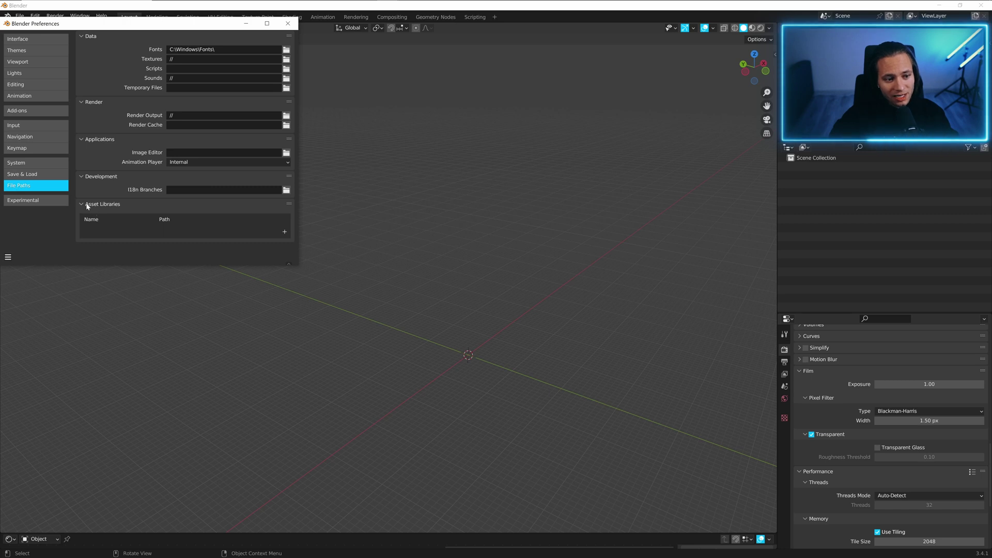
{"action": "left_click", "coordinate": [285, 234]}
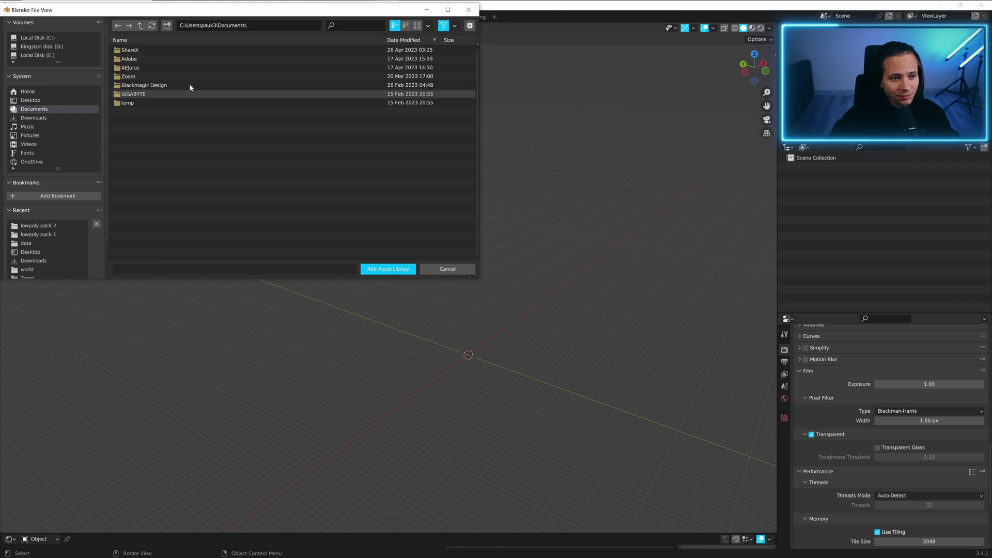
{"action": "left_click", "coordinate": [209, 25]}
{"action": "key", "text": "ctrl+v"}
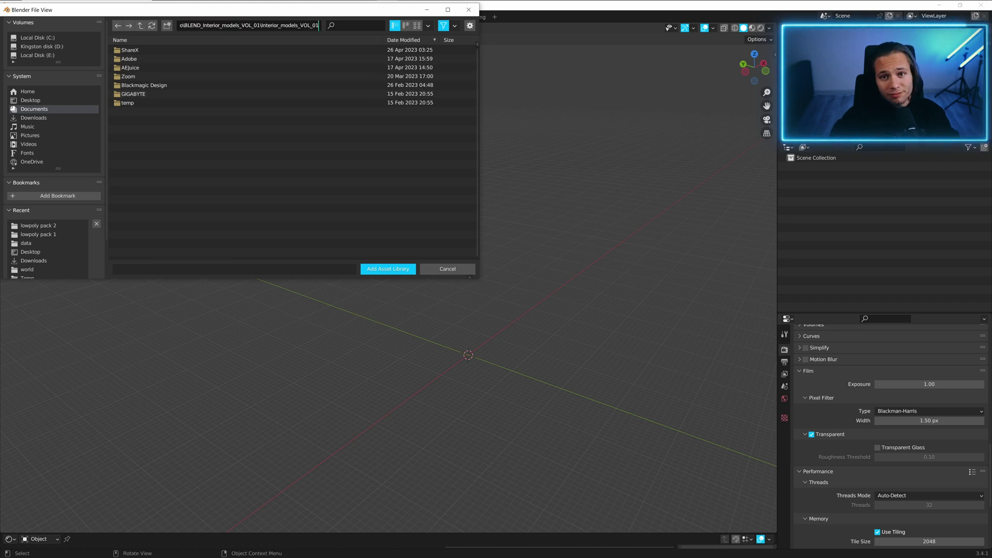
{"action": "key", "text": "Return"}
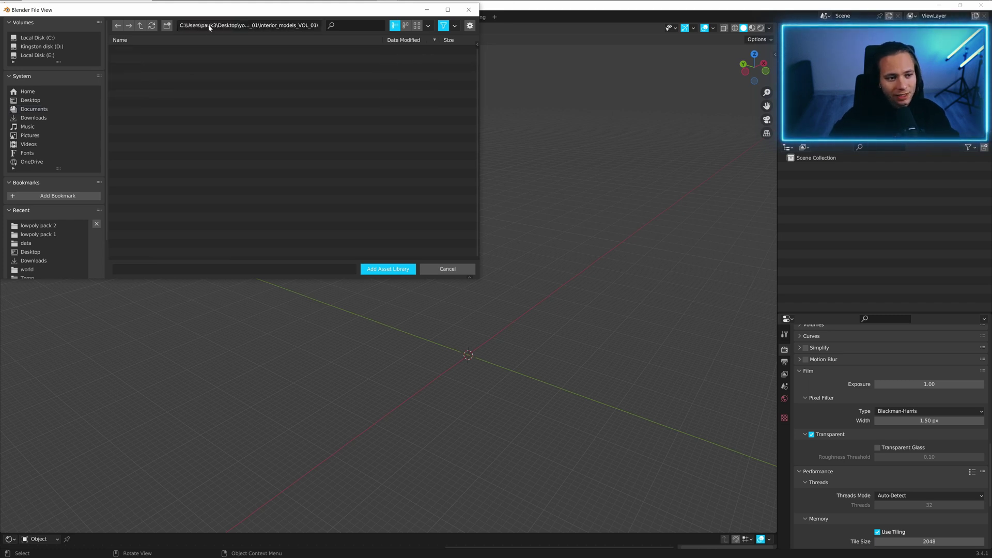
{"action": "left_click", "coordinate": [387, 269]}
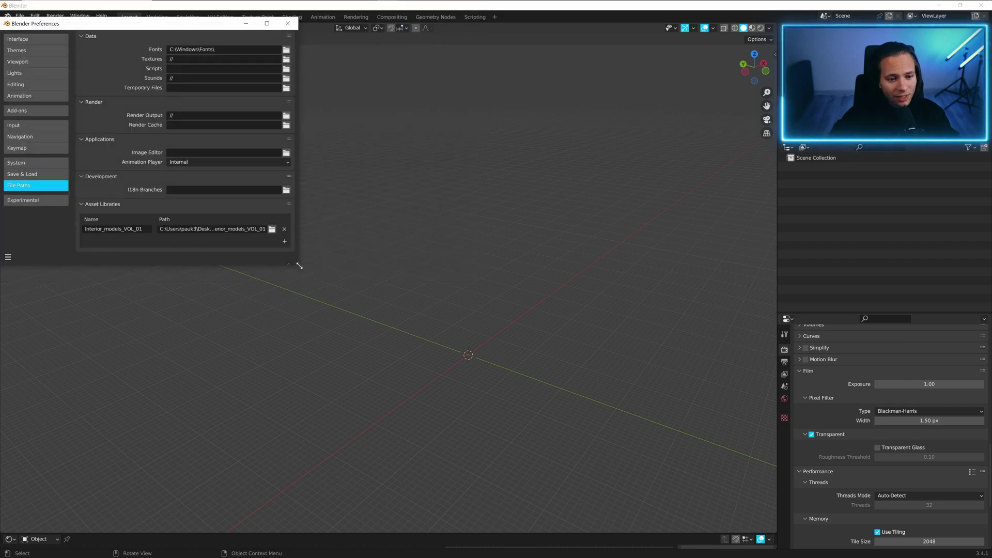
{"action": "left_click_drag", "start_coordinate": [299, 265], "coordinate": [404, 372]}
Enlarge the bottom area, turn it into an Asset Browser and show the Interior_models_VOL_01 library.
{"action": "left_click", "coordinate": [392, 24]}
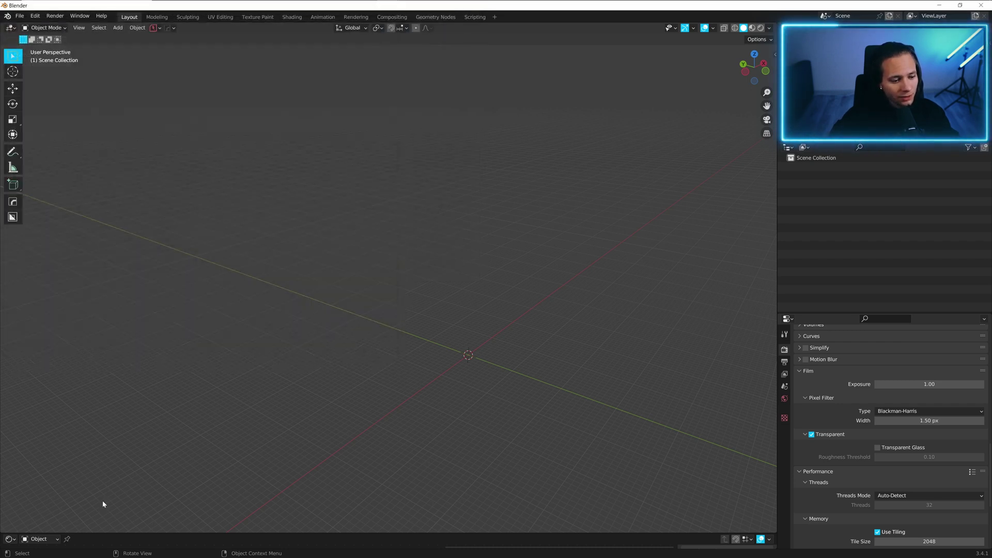
{"action": "left_click_drag", "start_coordinate": [23, 531], "coordinate": [115, 306]}
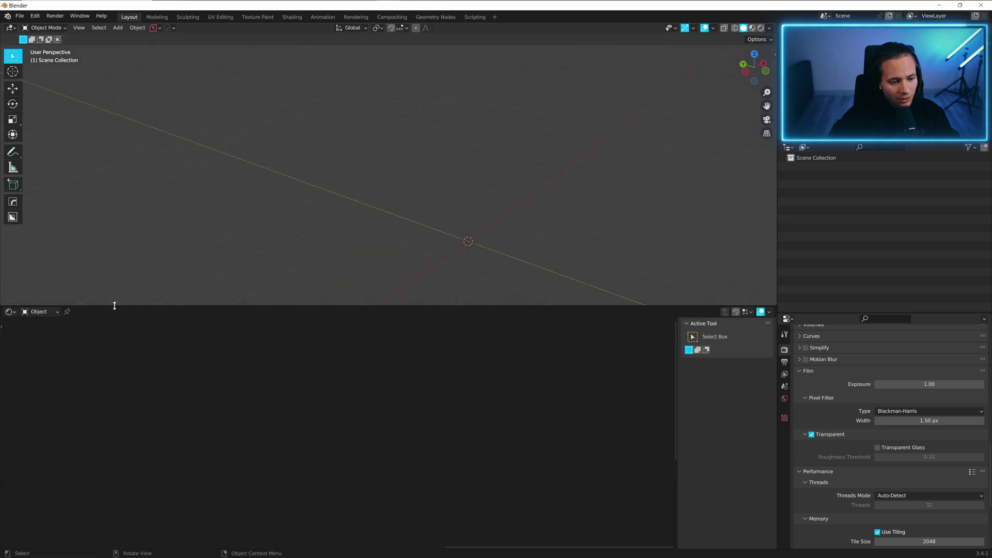
{"action": "left_click", "coordinate": [10, 313]}
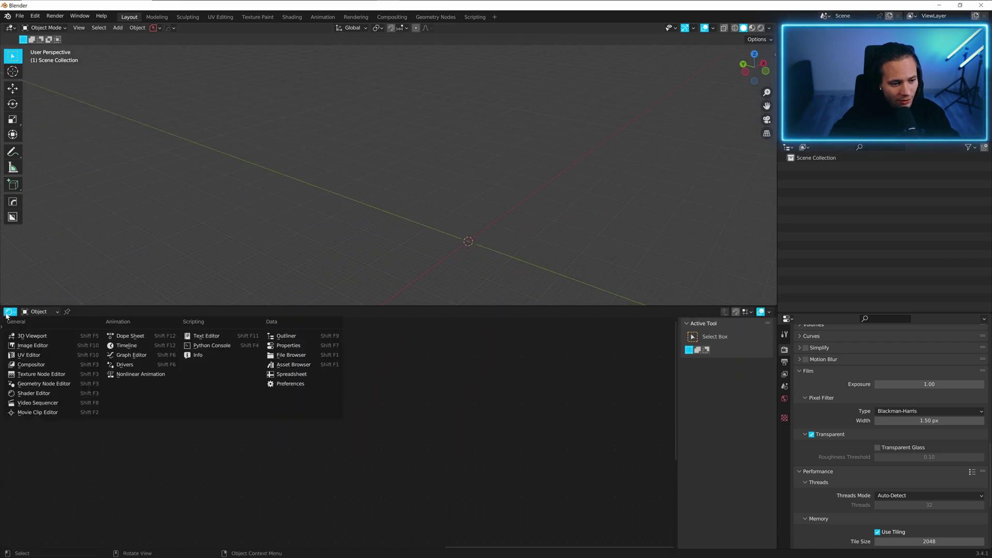
{"action": "left_click", "coordinate": [292, 365]}
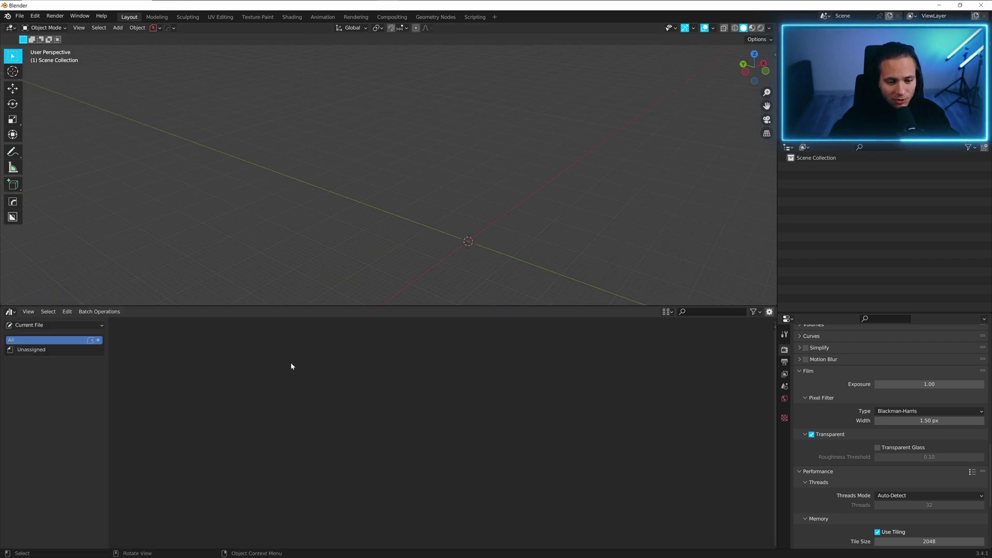
{"action": "left_click", "coordinate": [54, 325]}
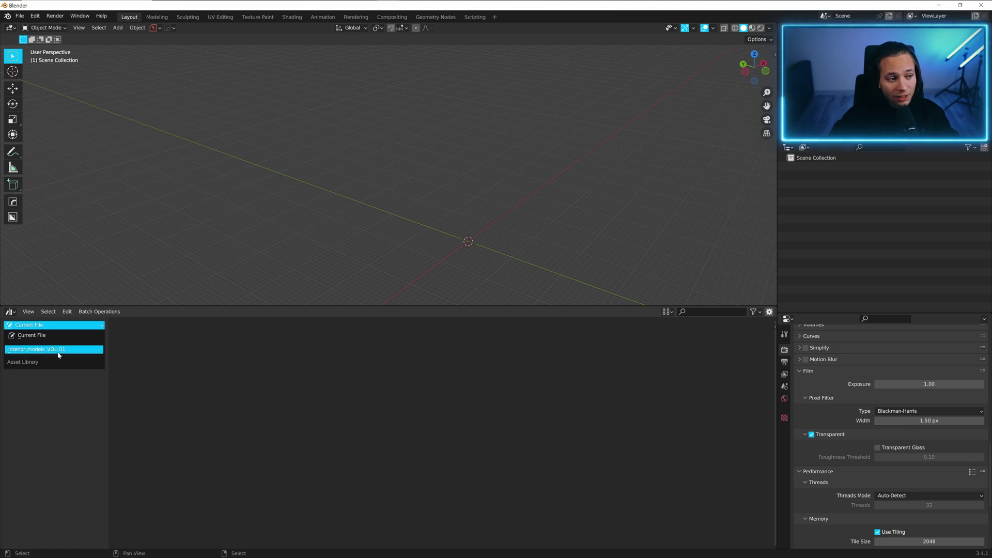
{"action": "left_click", "coordinate": [58, 351]}
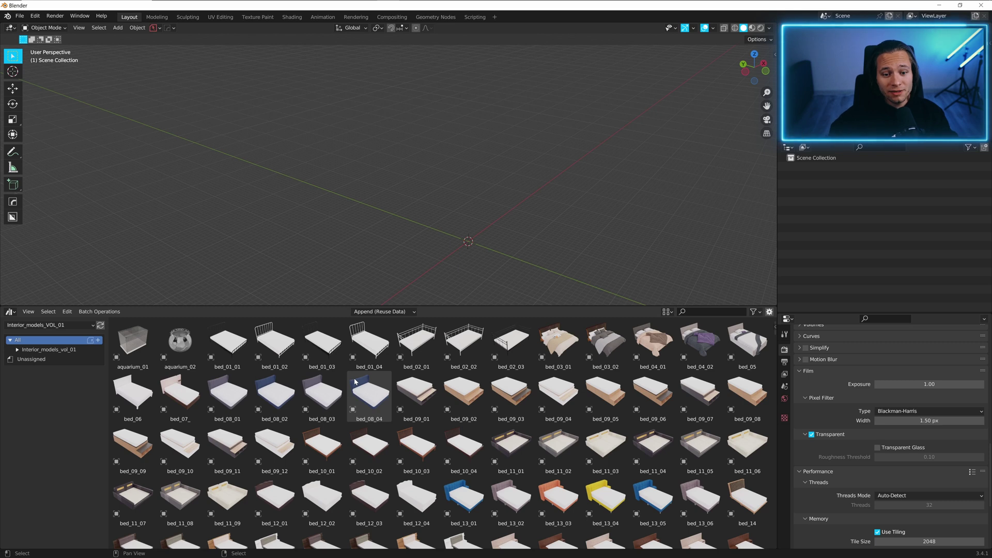
Step through the Beds, Cabinets, Chairs, Curtains, Decor and Electronics catalogs, ending on Lamps.
{"action": "left_click", "coordinate": [18, 349]}
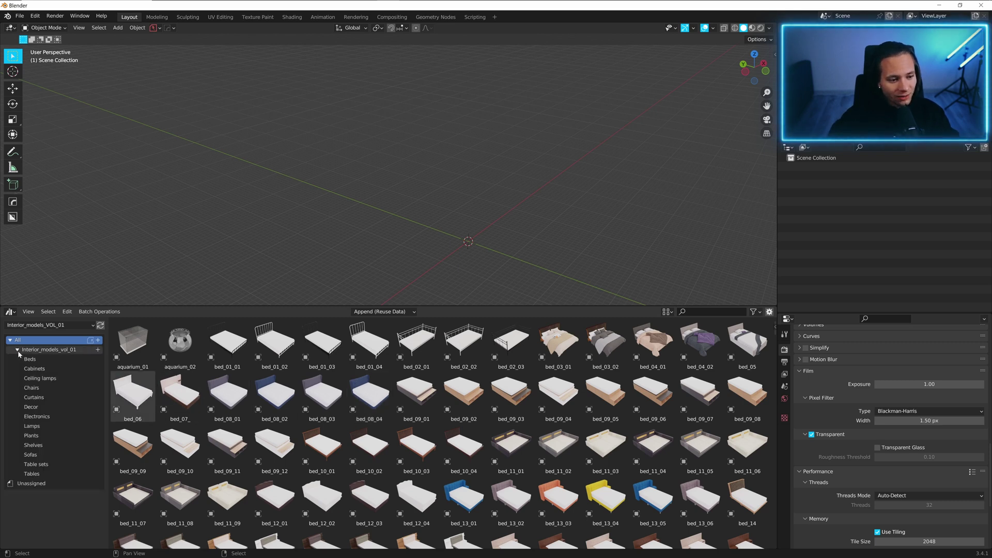
{"action": "left_click", "coordinate": [39, 358]}
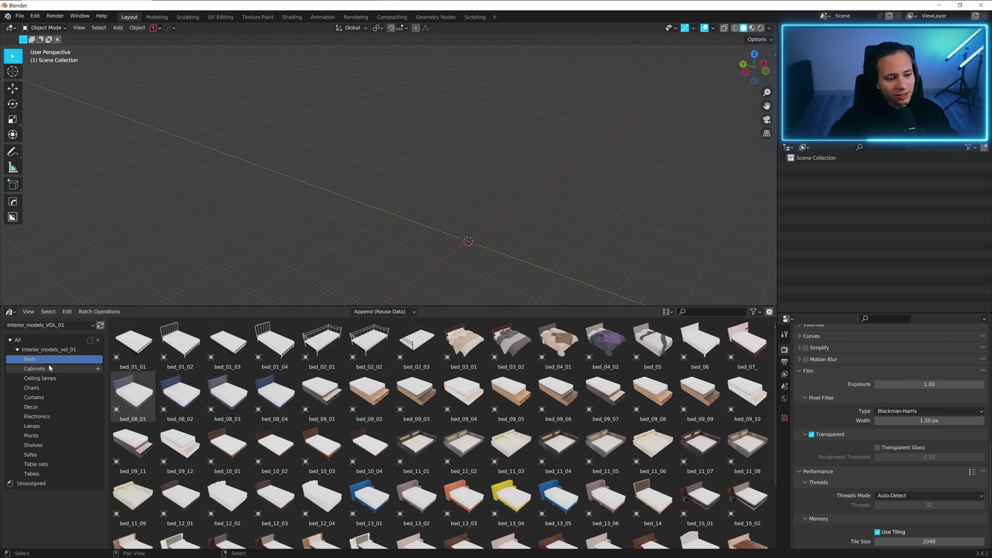
{"action": "left_click", "coordinate": [42, 368]}
{"action": "left_click", "coordinate": [51, 387]}
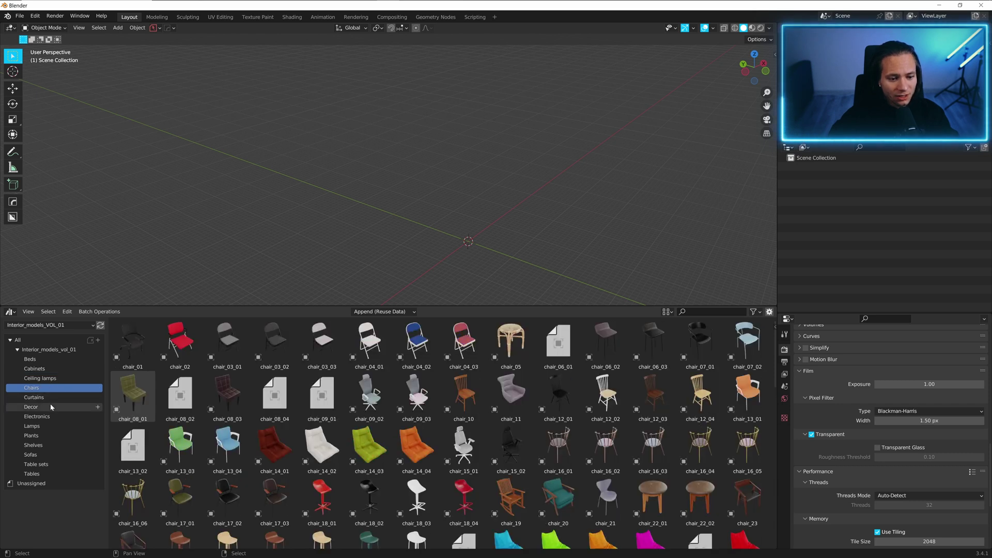
{"action": "left_click", "coordinate": [35, 398]}
{"action": "left_click", "coordinate": [39, 407]}
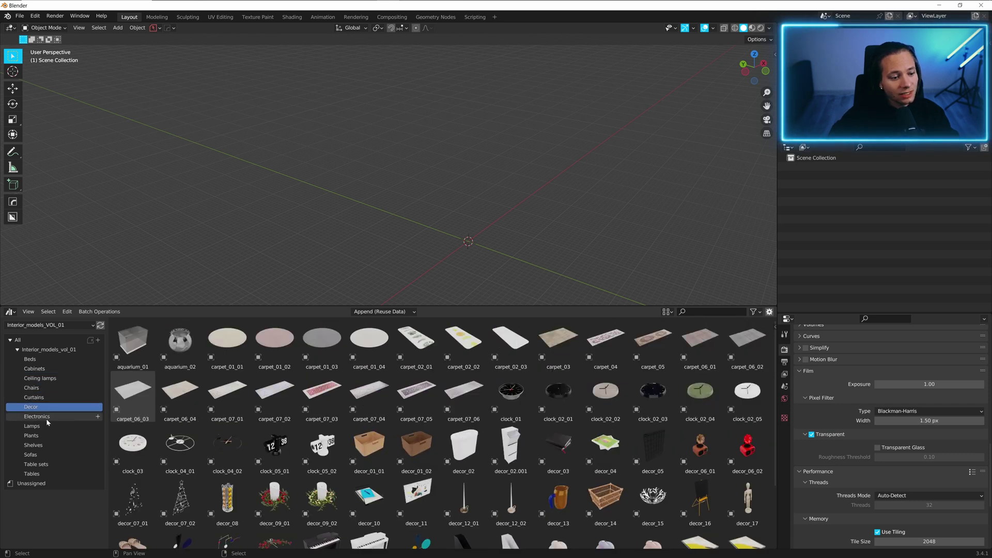
{"action": "left_click", "coordinate": [42, 417]}
{"action": "left_click", "coordinate": [41, 426]}
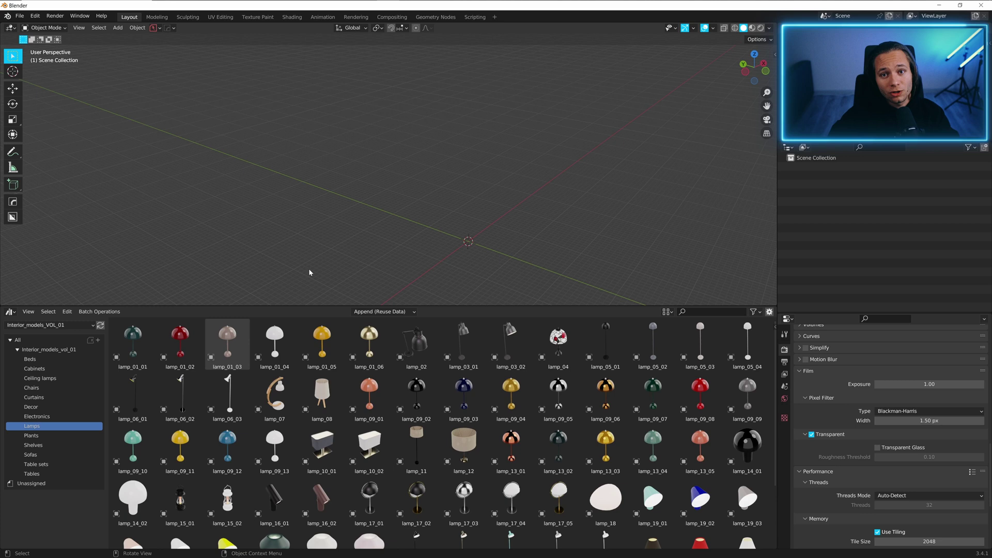
Add a plane and scale it up to serve as a large floor.
{"action": "key", "text": "shift+a"}
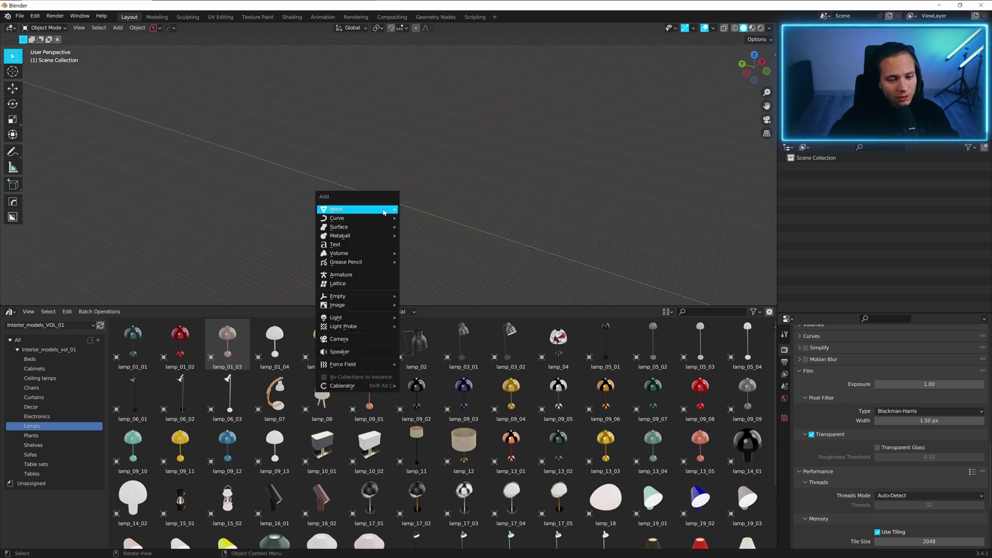
{"action": "mouse_move", "coordinate": [382, 209]}
{"action": "left_click", "coordinate": [420, 218]}
{"action": "key", "text": "s"}
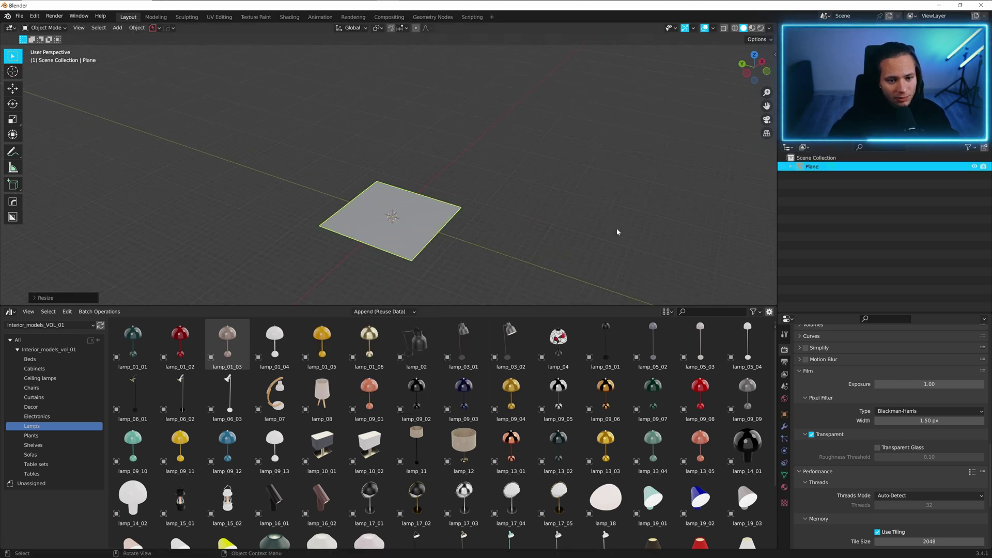
{"action": "left_click", "coordinate": [483, 255]}
{"action": "middle_click_drag", "start_coordinate": [450, 246], "coordinate": [458, 160]}
{"action": "scroll", "coordinate": [414, 219], "scroll_direction": "up", "scroll_amount": 3}
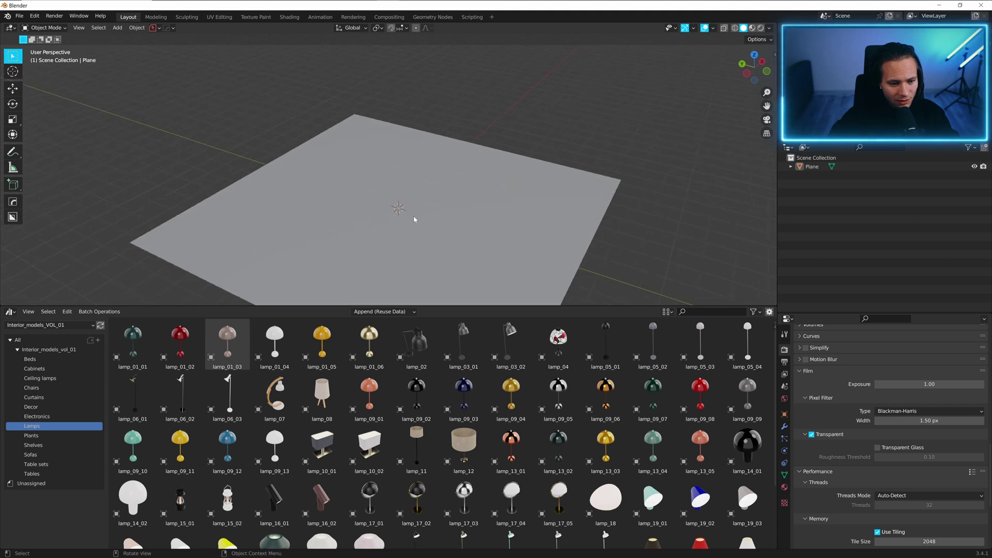
Drag bed_03_02 and cabinet_01_02 onto the plane, then preview the scene in Rendered shading.
{"action": "left_click", "coordinate": [32, 359]}
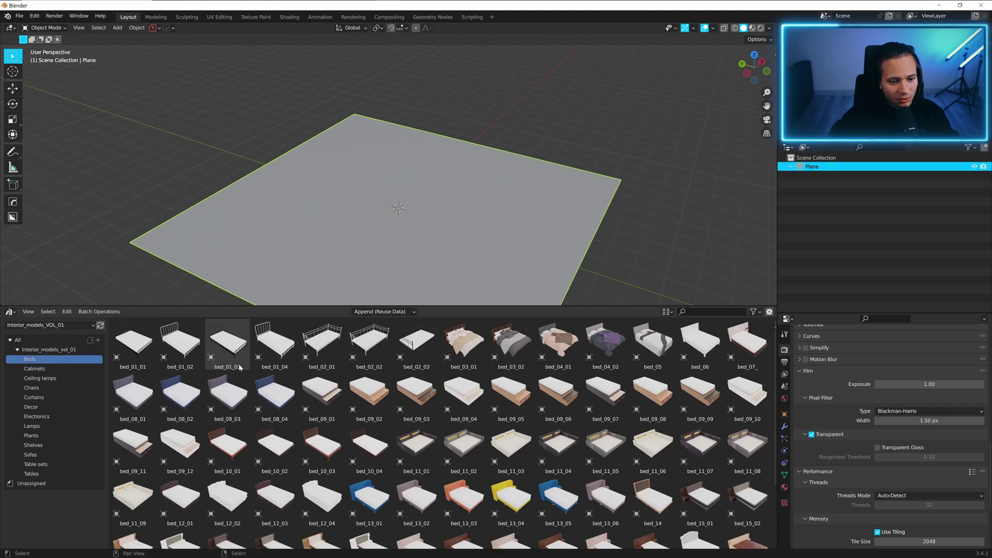
{"action": "left_click_drag", "start_coordinate": [511, 341], "coordinate": [365, 211]}
{"action": "left_click", "coordinate": [447, 218]}
{"action": "scroll", "coordinate": [439, 216], "scroll_direction": "up", "scroll_amount": 3}
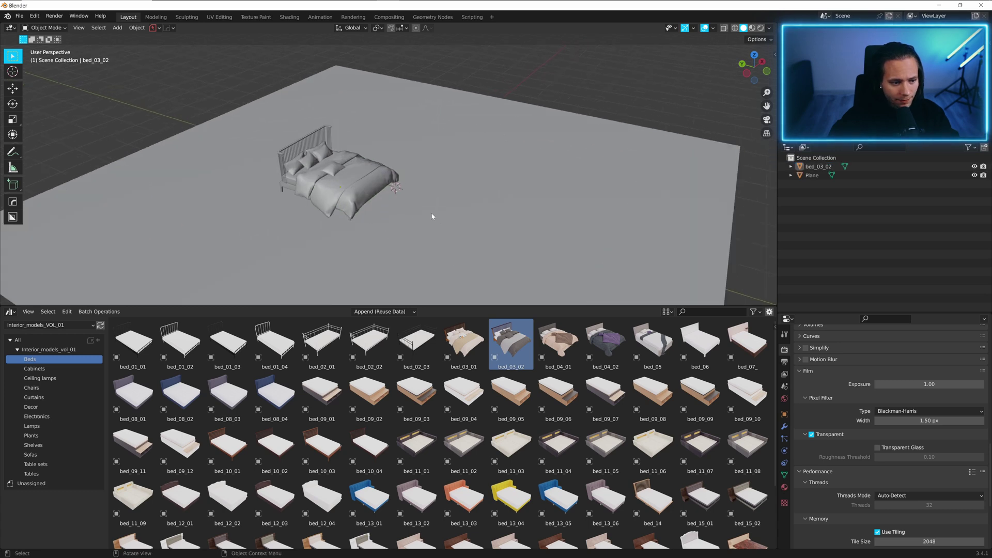
{"action": "left_click", "coordinate": [46, 369]}
{"action": "left_click_drag", "start_coordinate": [186, 345], "coordinate": [264, 217]}
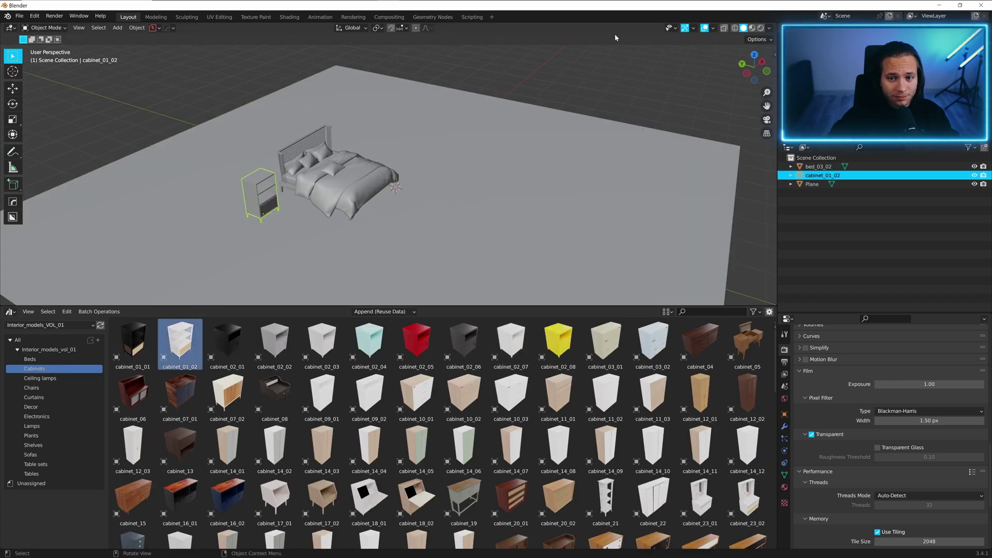
{"action": "left_click", "coordinate": [760, 29]}
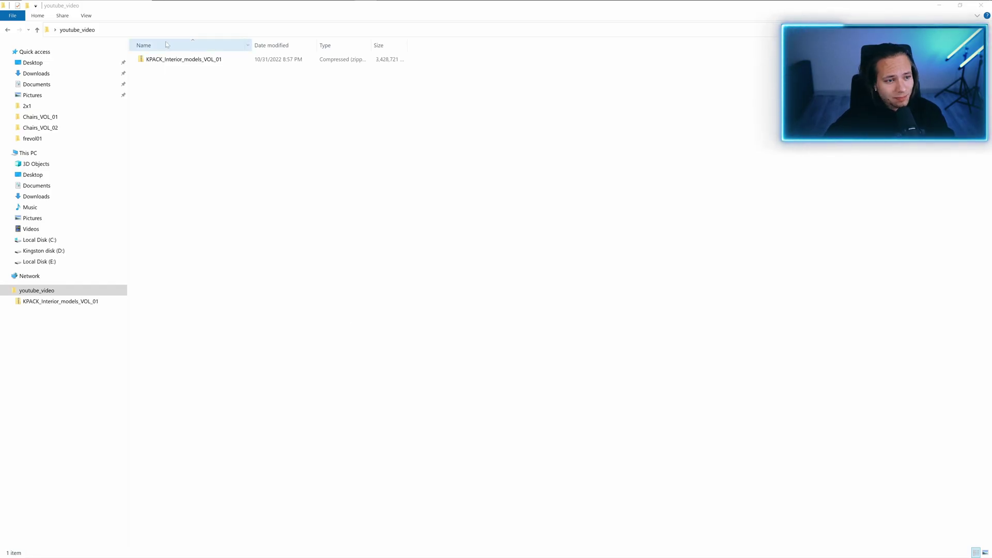
Extract the KPACK_Interior_models_VOL_01 zip, open its Interior_models_VOL_01 folder and copy its path.
{"action": "left_click", "coordinate": [164, 60]}
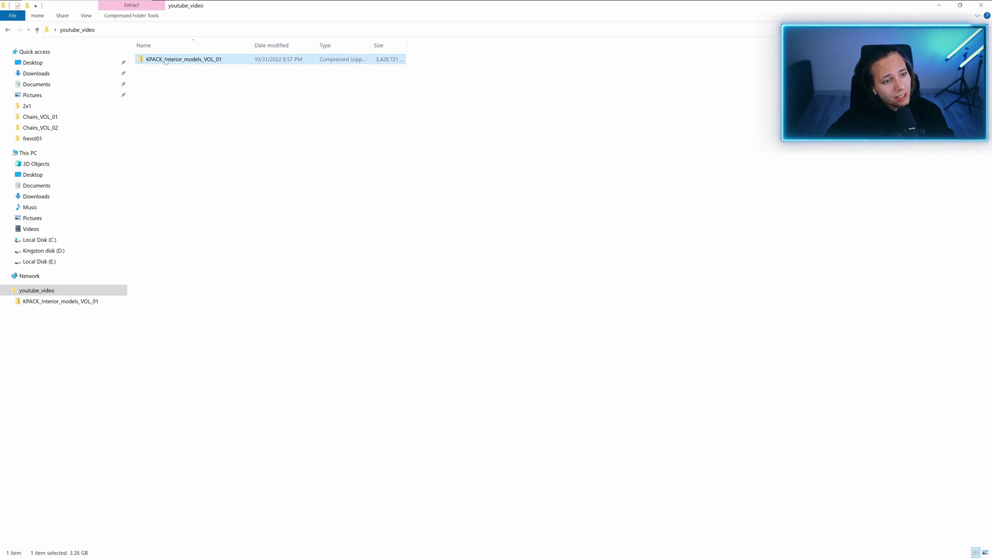
{"action": "right_click", "coordinate": [185, 63]}
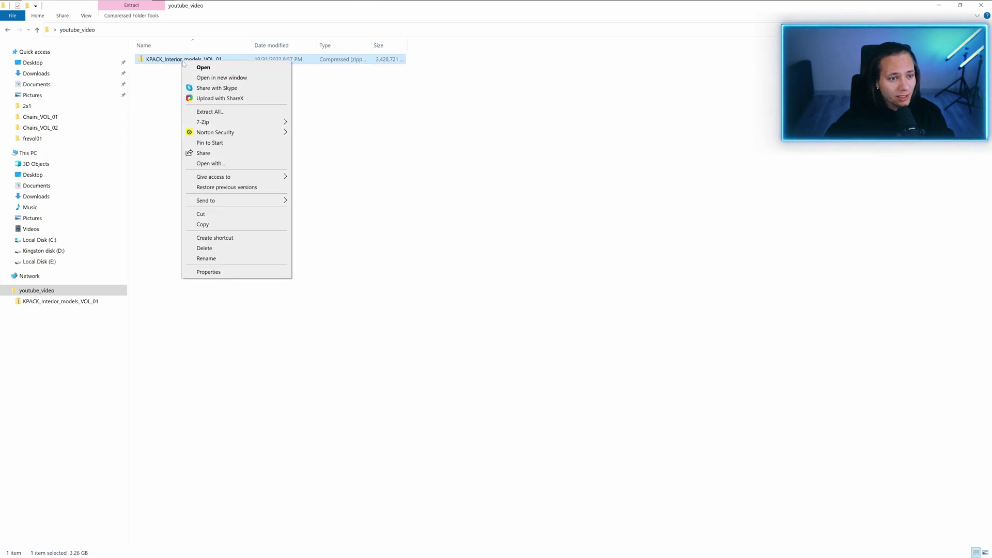
{"action": "left_click", "coordinate": [210, 112]}
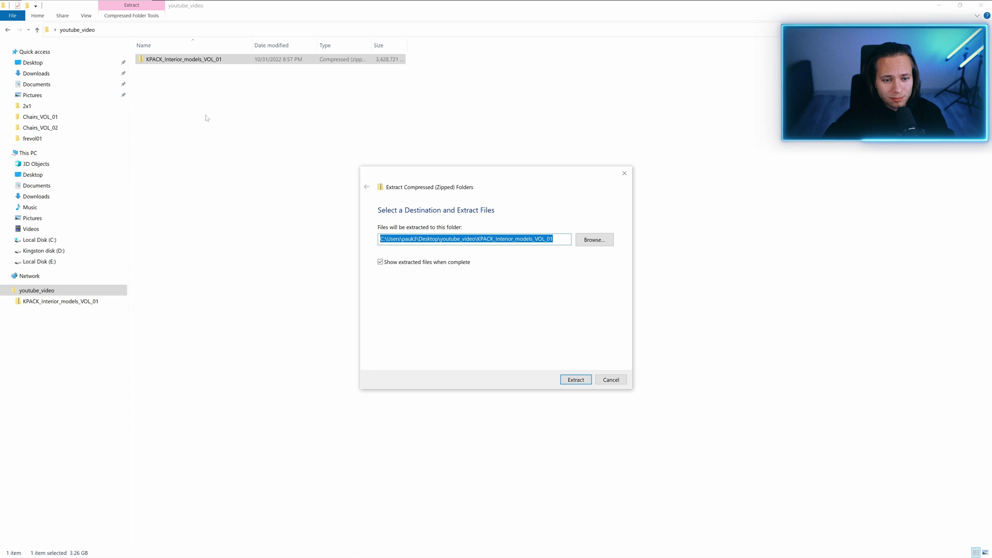
{"action": "key", "text": "Return"}
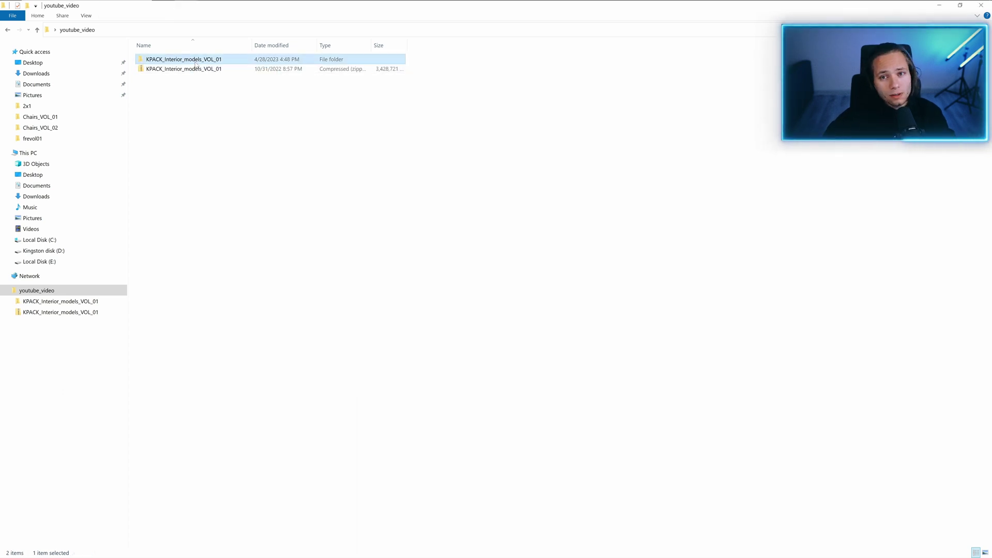
{"action": "double_click", "coordinate": [195, 61]}
{"action": "double_click", "coordinate": [195, 61]}
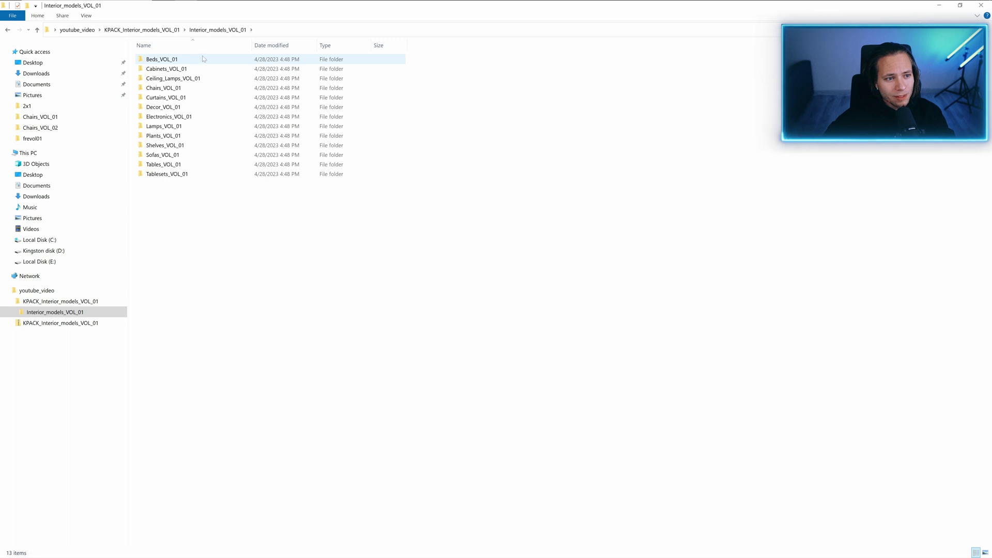
{"action": "double_click", "coordinate": [202, 61]}
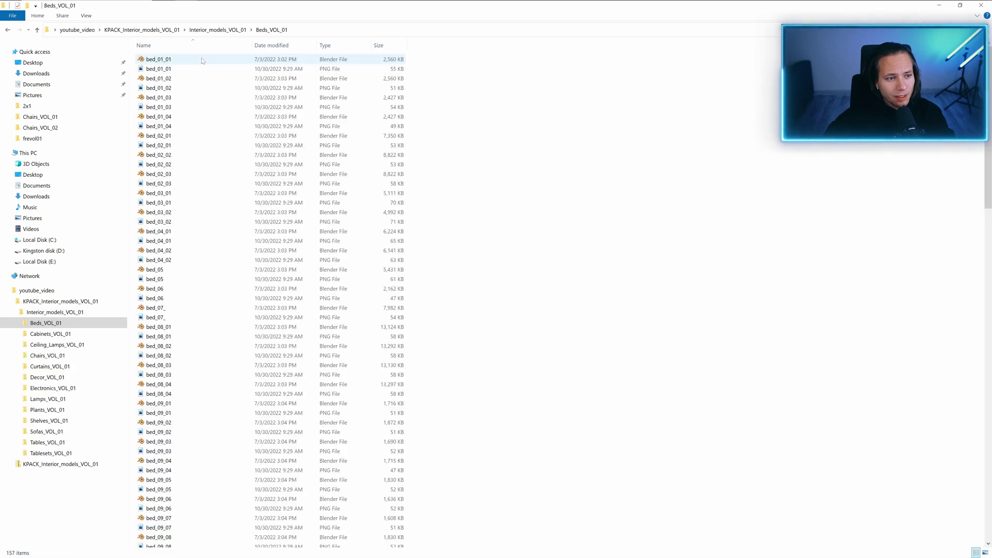
{"action": "left_click", "coordinate": [212, 30]}
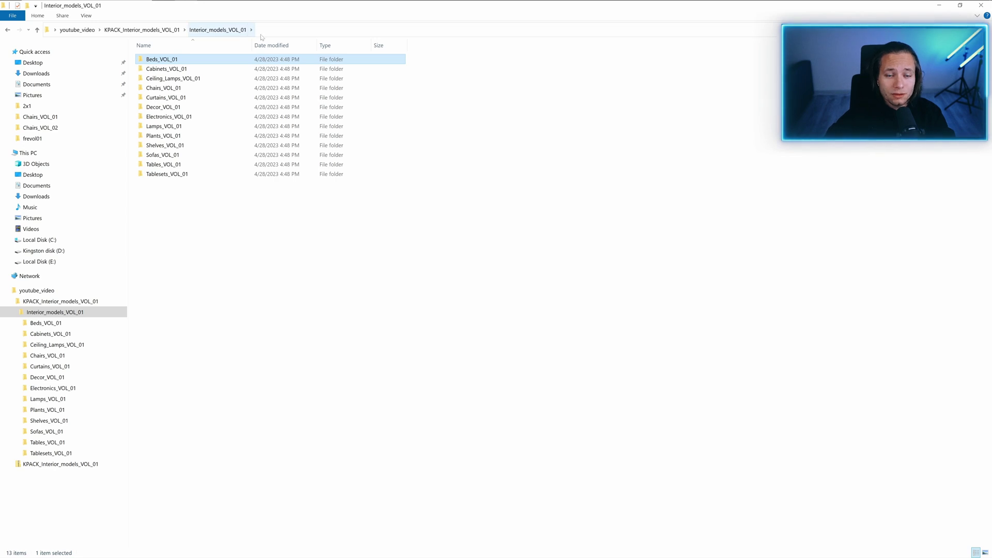
{"action": "left_click", "coordinate": [324, 32]}
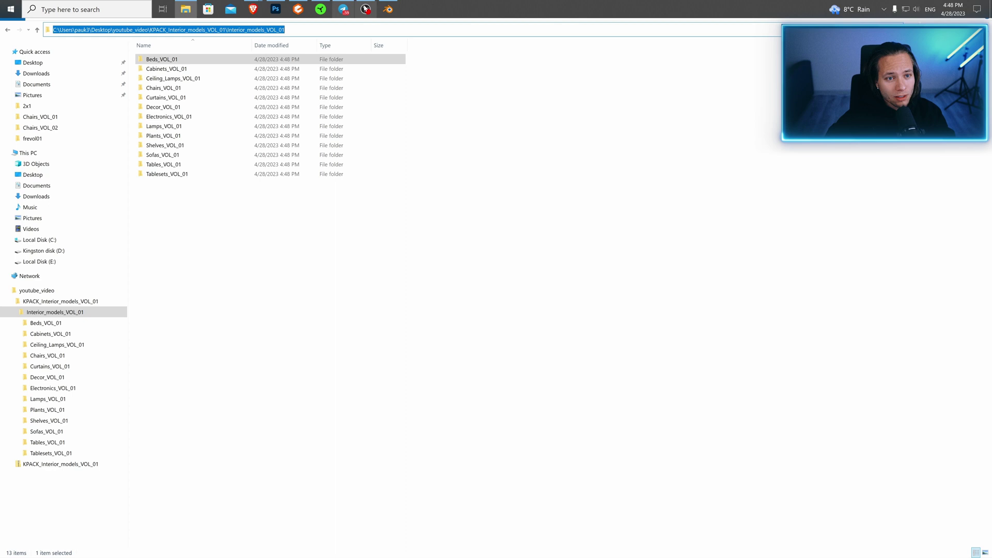
{"action": "left_click", "coordinate": [388, 9]}
Add a KIT OPS file path entry pointing to the extracted KPACK Interior_models_VOL_01 folder.
{"action": "left_click", "coordinate": [35, 16]}
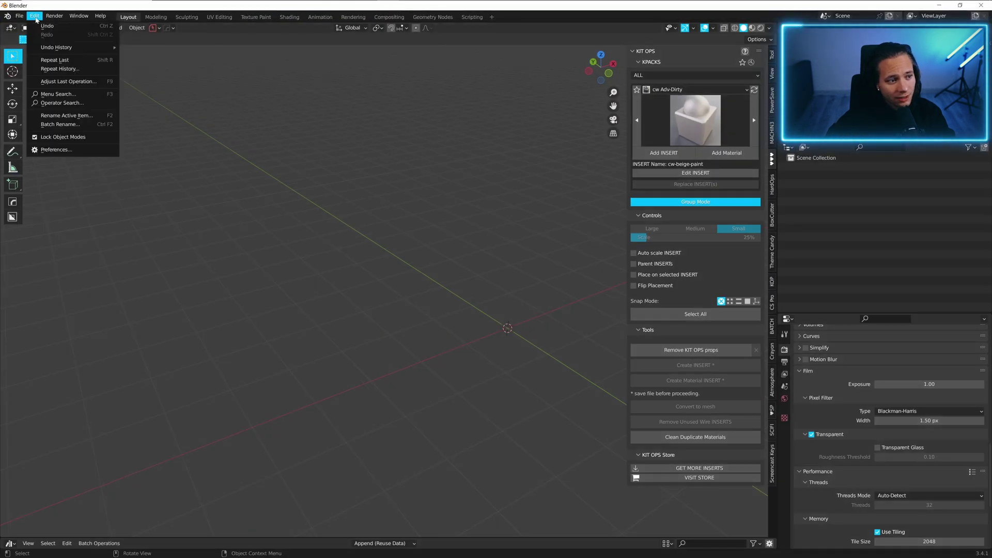
{"action": "left_click", "coordinate": [86, 154]}
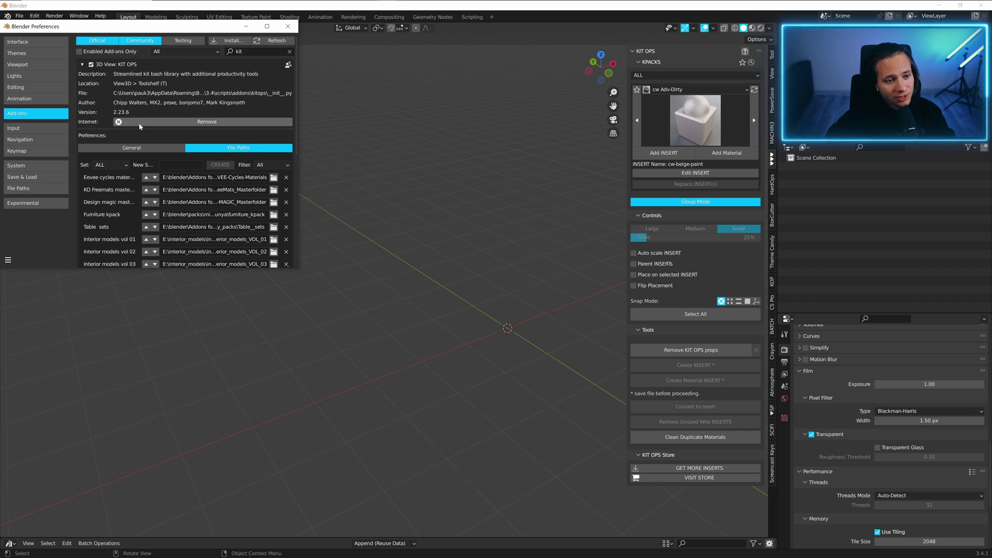
{"action": "scroll", "coordinate": [182, 188], "scroll_direction": "down", "scroll_amount": 10}
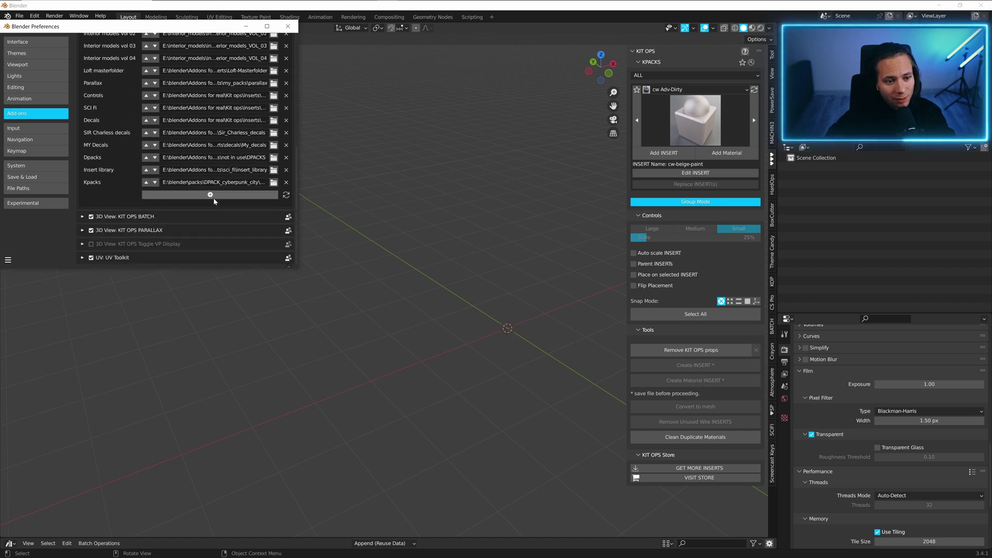
{"action": "left_click", "coordinate": [209, 195]}
{"action": "left_click", "coordinate": [207, 197]}
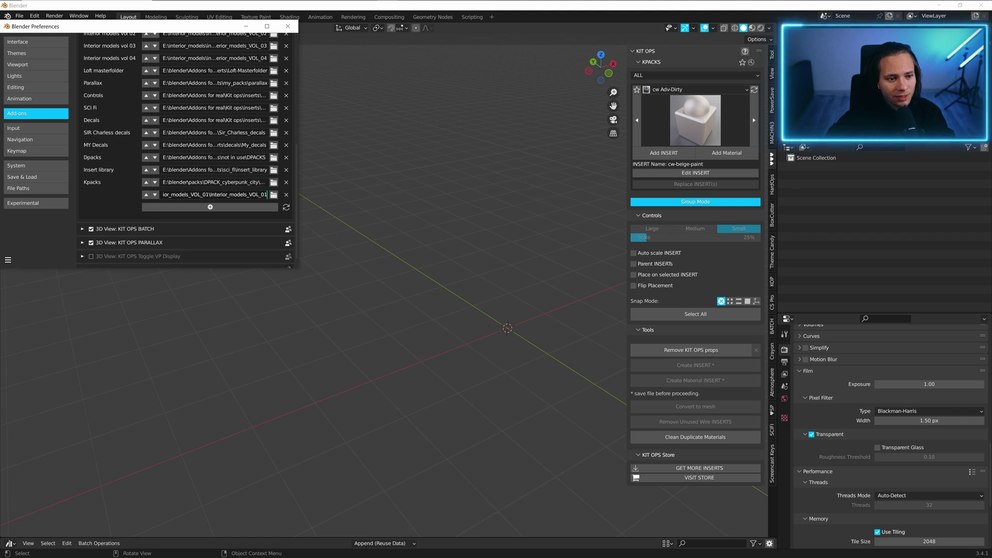
Close Preferences and pick bed_01_01 from the Beds_VOL_01 KPACK in KIT OPS.
{"action": "left_click", "coordinate": [288, 27]}
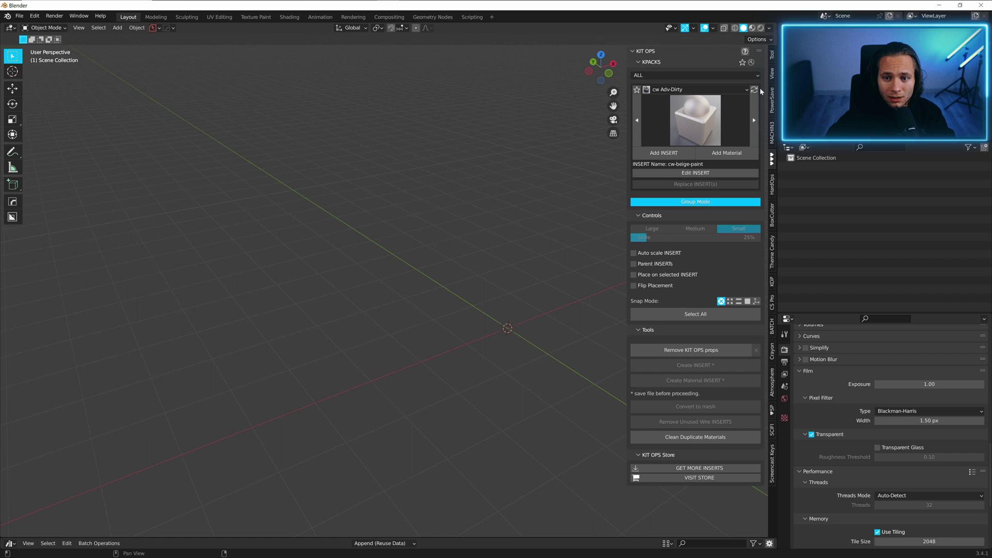
{"action": "left_click", "coordinate": [737, 89]}
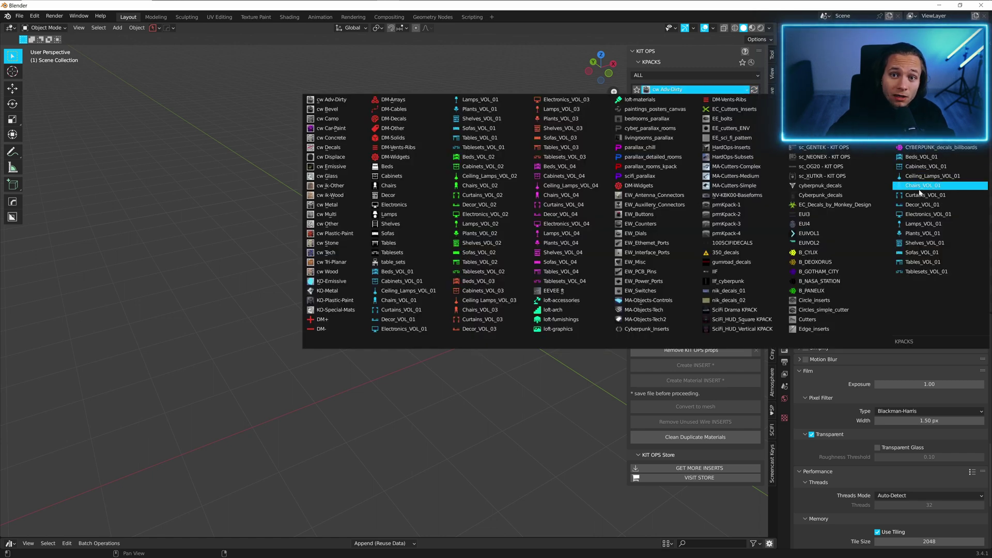
{"action": "left_click", "coordinate": [919, 157]}
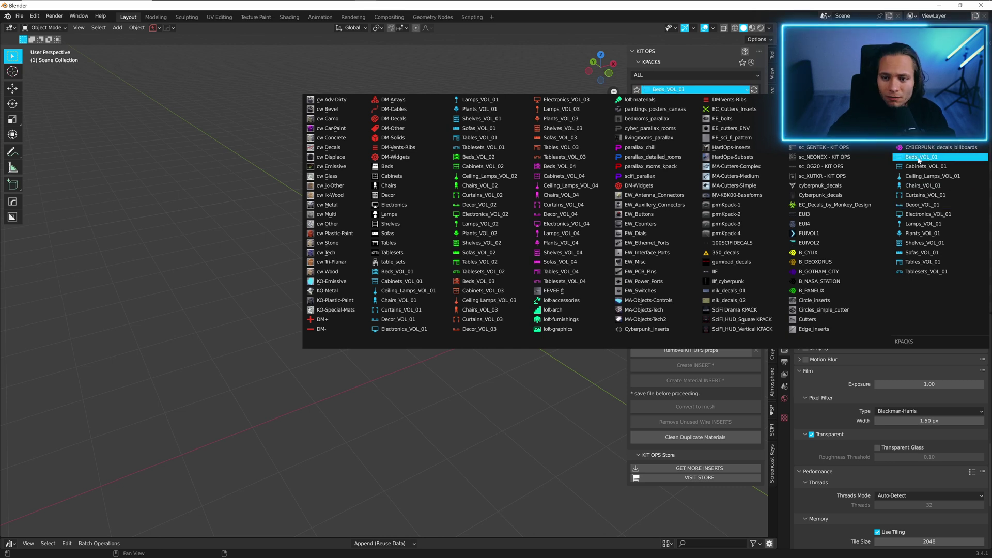
{"action": "left_click", "coordinate": [695, 121]}
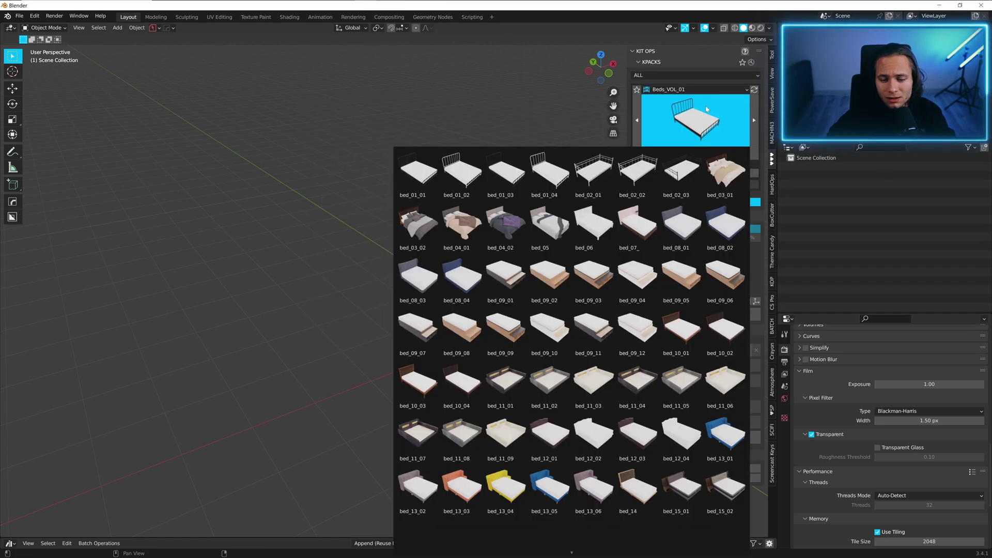
{"action": "left_click", "coordinate": [461, 179]}
Add a floor plane and insert the bed_01_01 bed onto it, rotating it headboard-back.
{"action": "key", "text": "shift+a"}
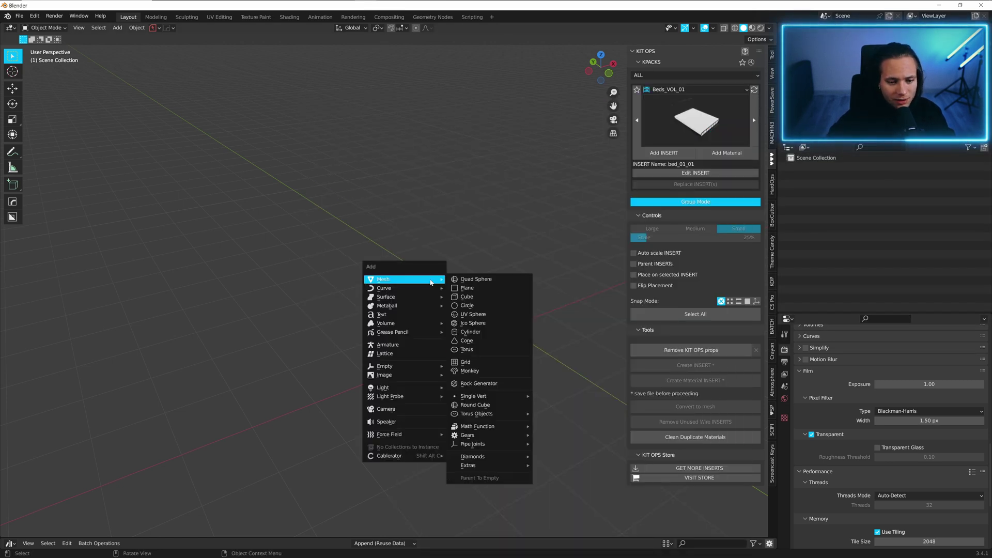
{"action": "left_click", "coordinate": [471, 288]}
{"action": "scroll", "coordinate": [397, 233], "scroll_direction": "up", "scroll_amount": 5}
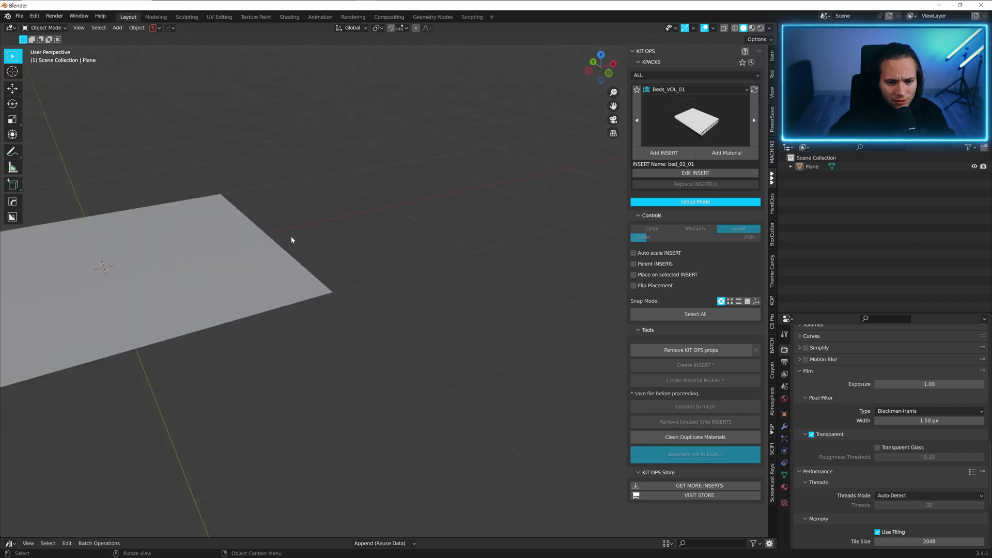
{"action": "middle_click_drag", "start_coordinate": [290, 239], "coordinate": [506, 319], "text": "shift"}
{"action": "left_click", "coordinate": [506, 319]}
{"action": "scroll", "coordinate": [472, 295], "scroll_direction": "down", "scroll_amount": 3}
{"action": "scroll", "coordinate": [516, 259], "scroll_direction": "up", "scroll_amount": 2}
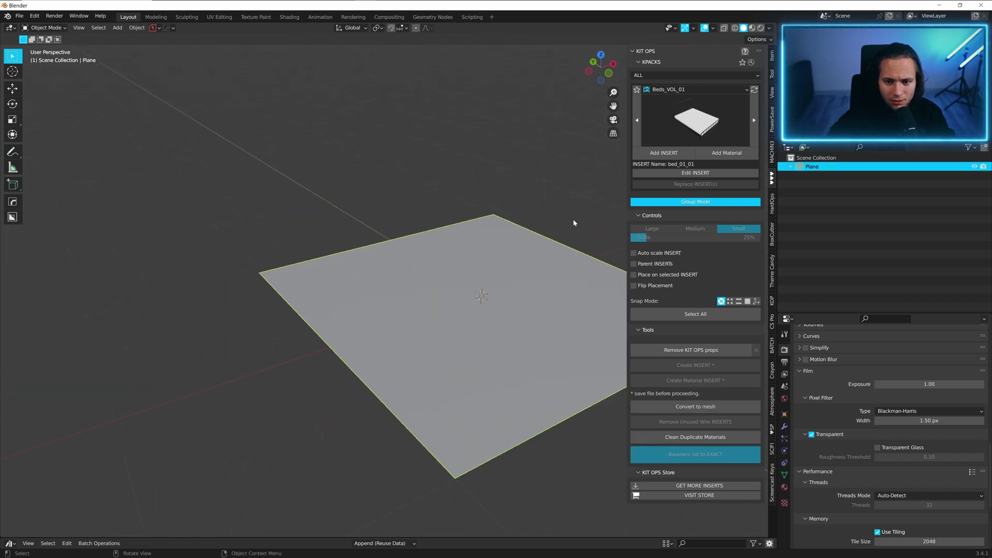
{"action": "left_click", "coordinate": [662, 152]}
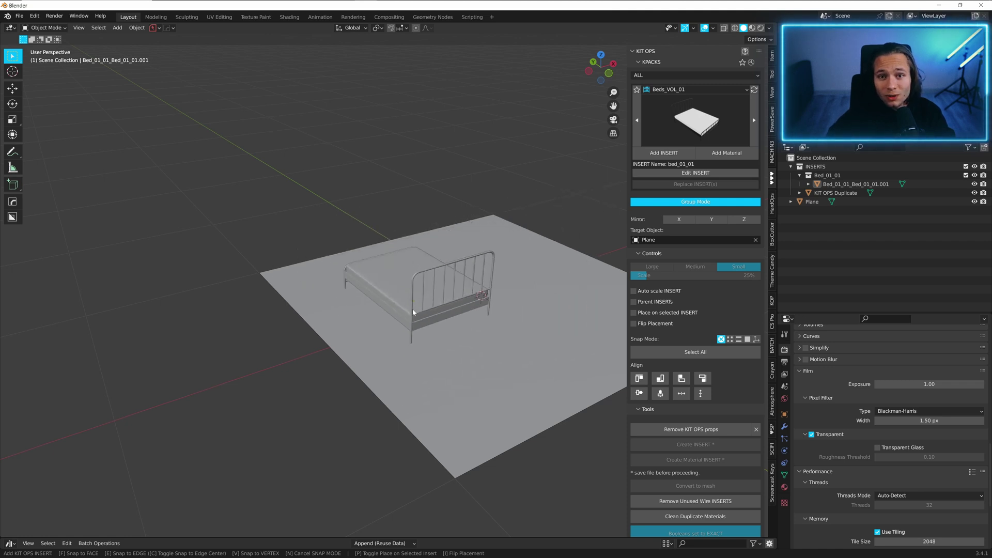
{"action": "scroll", "coordinate": [412, 311], "scroll_direction": "down", "scroll_amount": 2}
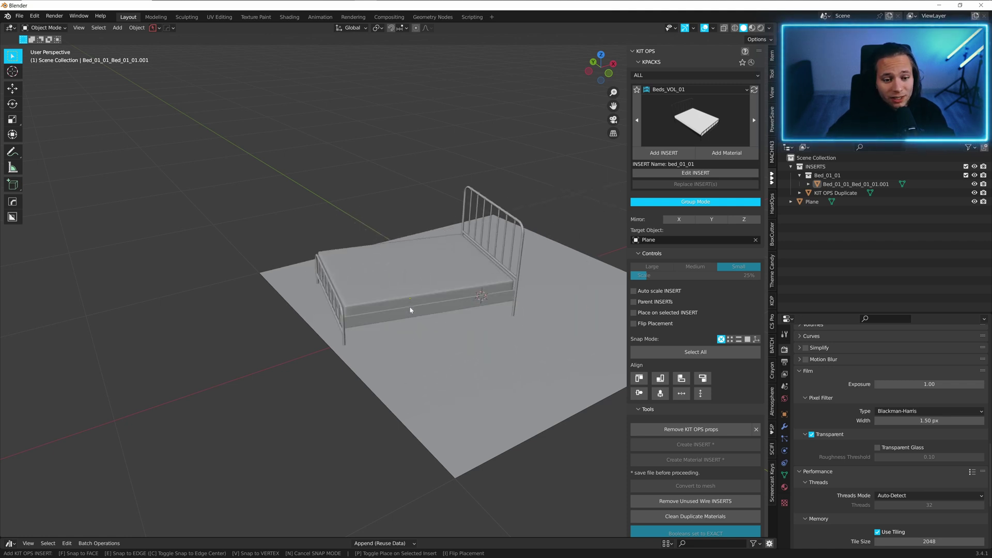
{"action": "scroll", "coordinate": [410, 310], "scroll_direction": "down", "scroll_amount": 4}
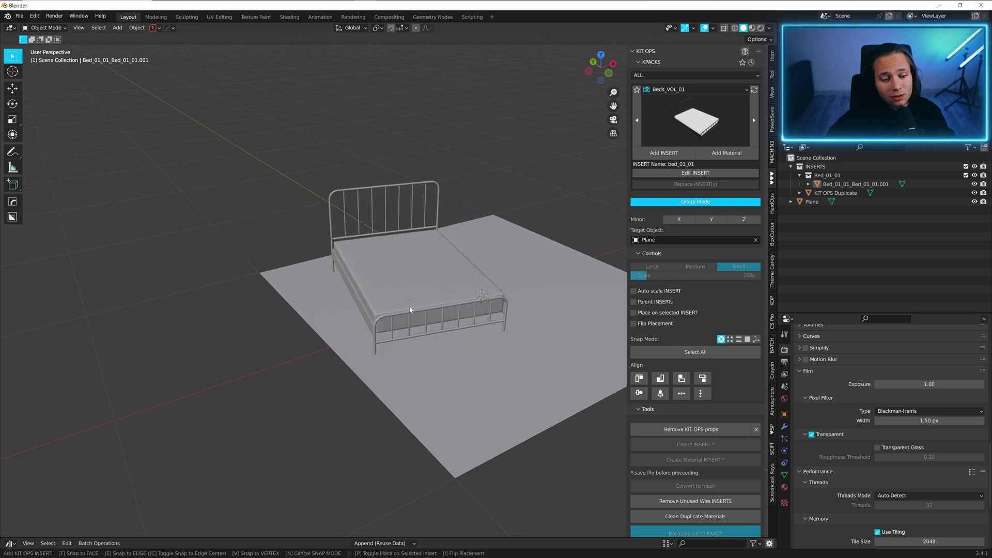
Drop the bed on the floor, then pick chair_09_01 from the Chairs_VOL_01 KPACK.
{"action": "left_click", "coordinate": [385, 321]}
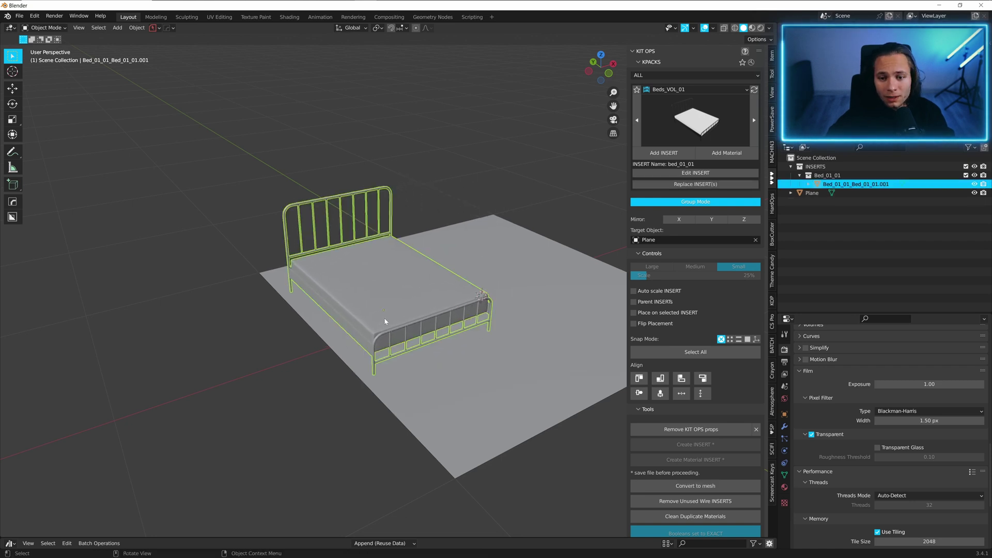
{"action": "left_click", "coordinate": [496, 249]}
{"action": "left_click", "coordinate": [695, 119]}
{"action": "left_click", "coordinate": [715, 89]}
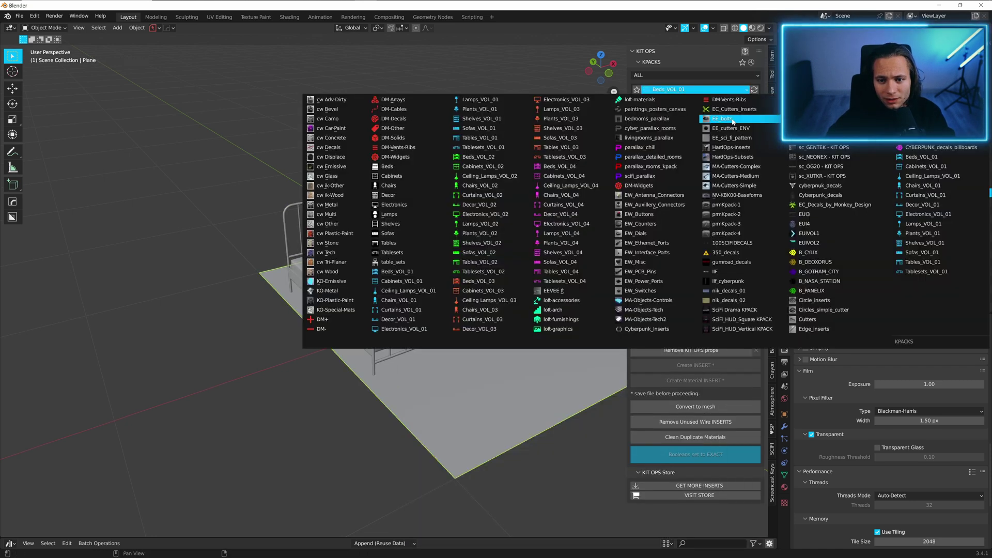
{"action": "left_click", "coordinate": [924, 185]}
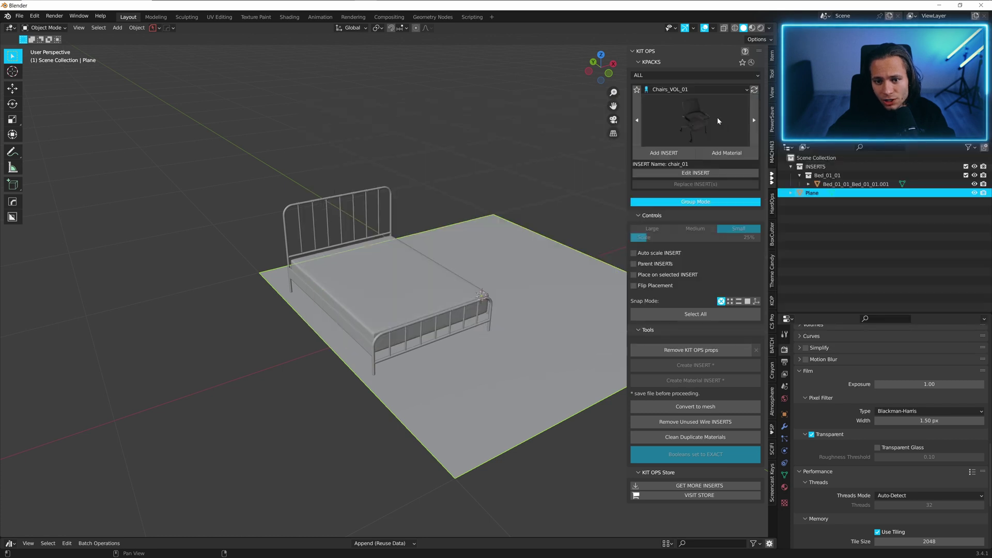
{"action": "left_click", "coordinate": [696, 120]}
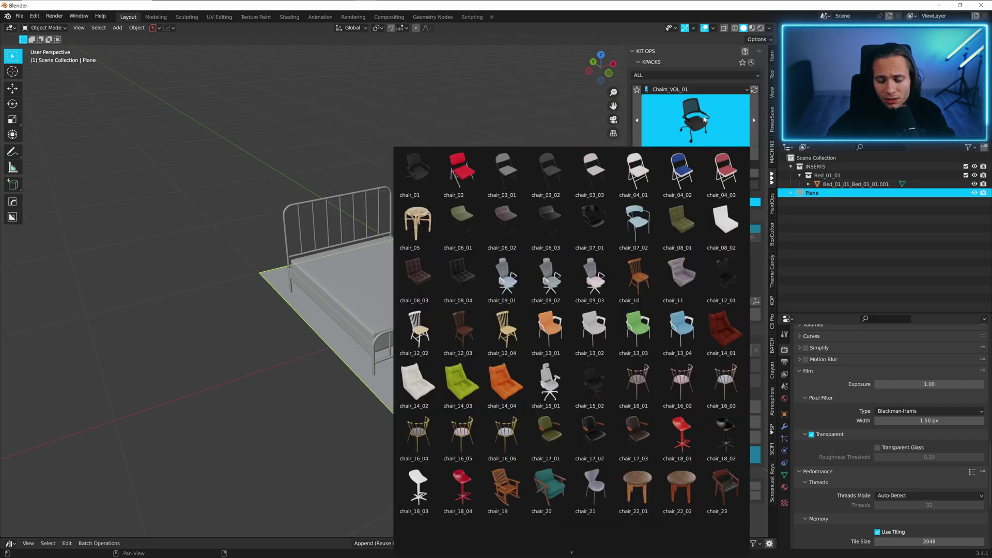
{"action": "left_click", "coordinate": [506, 277]}
Insert the office chair, rotate it to face the viewer, place it beside the bed.
{"action": "left_click", "coordinate": [664, 153]}
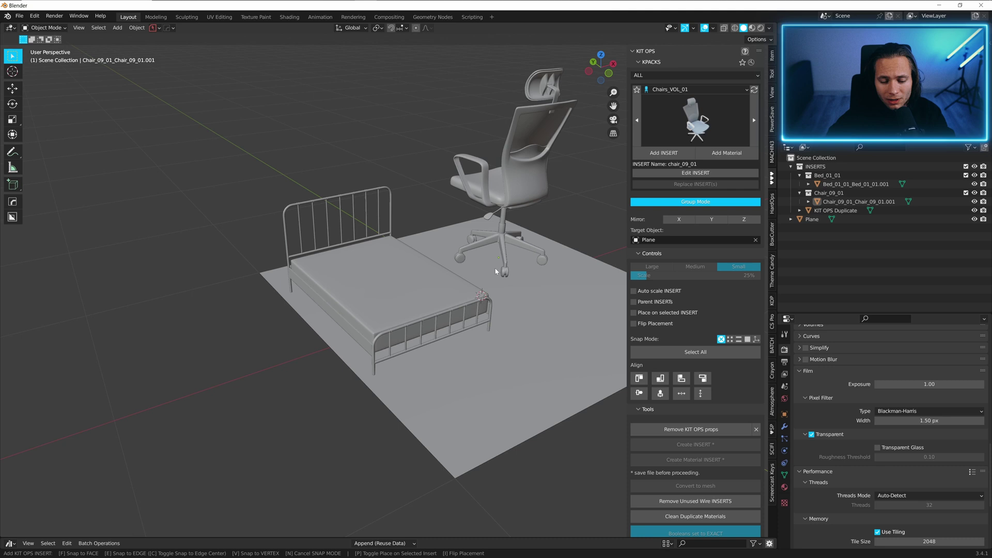
{"action": "scroll", "coordinate": [485, 272], "scroll_direction": "down", "scroll_amount": 6}
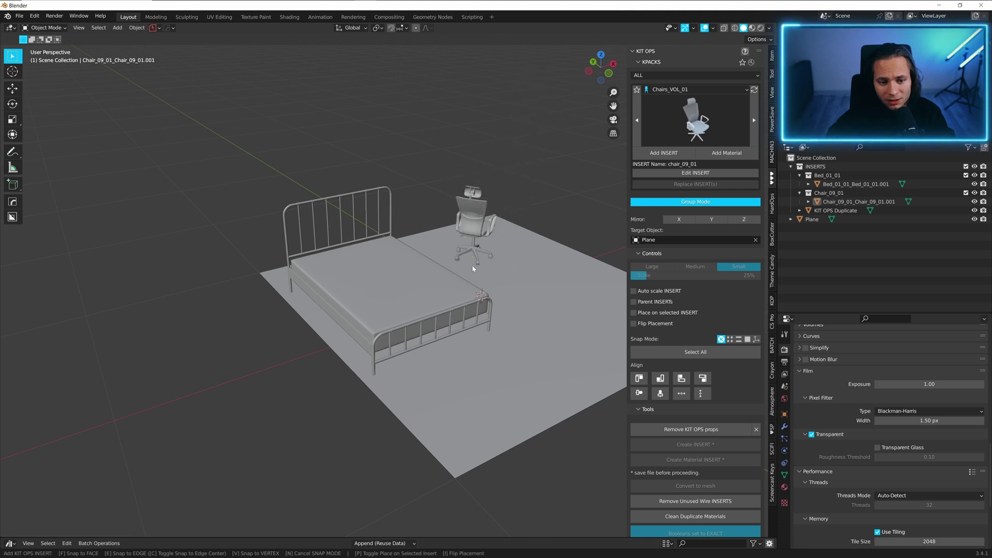
{"action": "scroll", "coordinate": [462, 266], "scroll_direction": "down", "scroll_amount": 3}
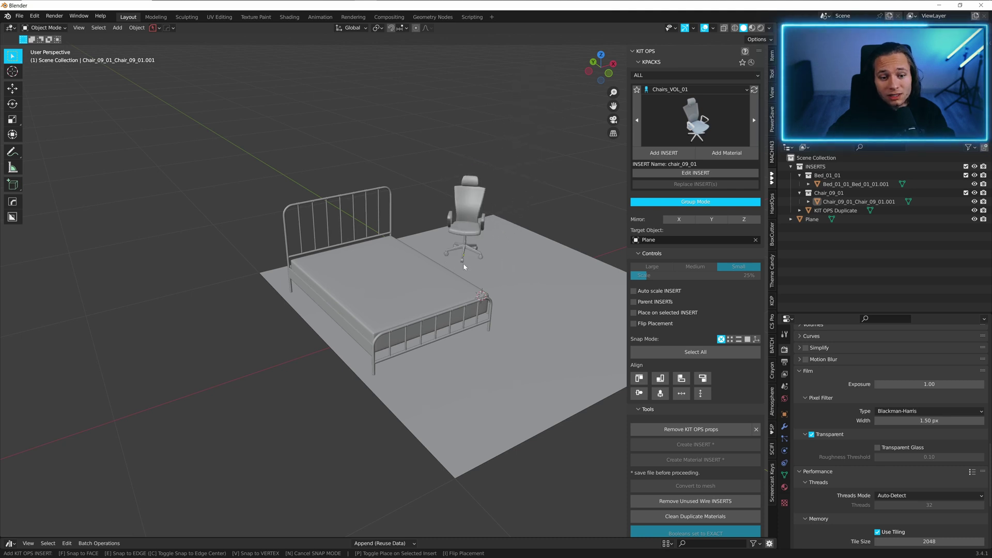
{"action": "left_click", "coordinate": [452, 265]}
{"action": "mouse_move", "coordinate": [452, 265]}
{"action": "middle_mouse_down"}
{"action": "mouse_move", "coordinate": [483, 274]}
{"action": "mouse_move", "coordinate": [439, 268]}
{"action": "middle_mouse_up"}
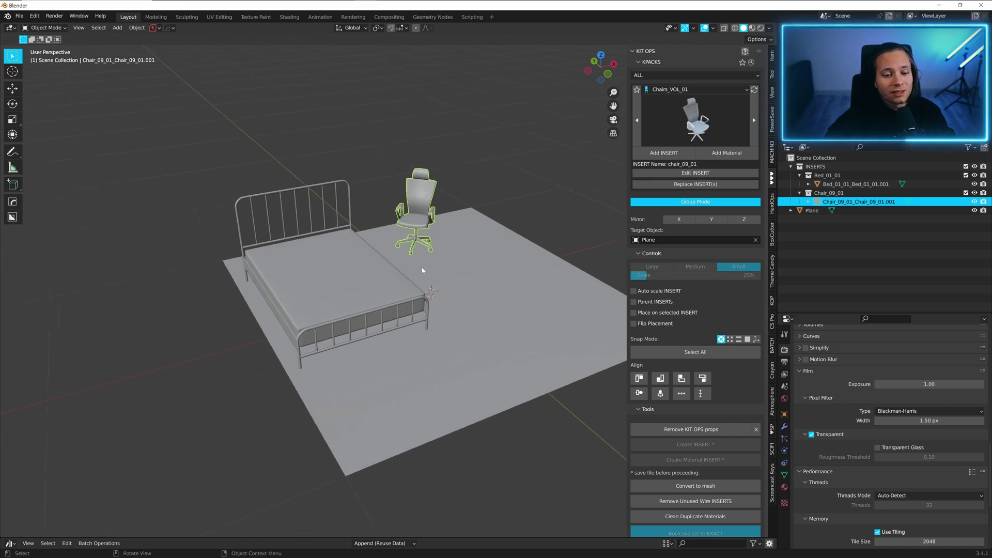
{"action": "mouse_move", "coordinate": [432, 269]}
{"action": "middle_mouse_down"}
{"action": "mouse_move", "coordinate": [454, 282]}
{"action": "mouse_move", "coordinate": [437, 259]}
{"action": "middle_mouse_up"}
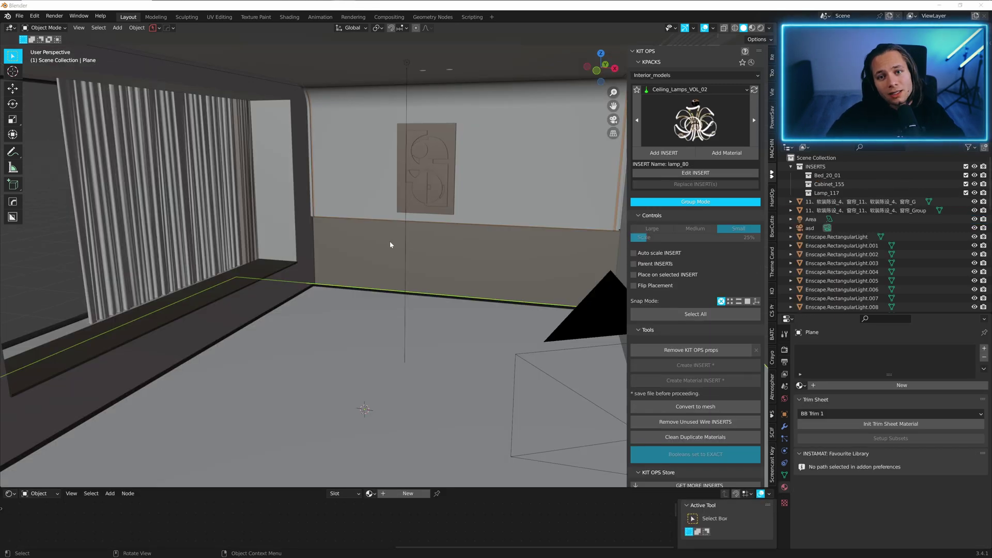
Apply ik-wood-07 from the cw ik-Wood materials to the floor, checking it in Rendered shading.
{"action": "left_click", "coordinate": [654, 77]}
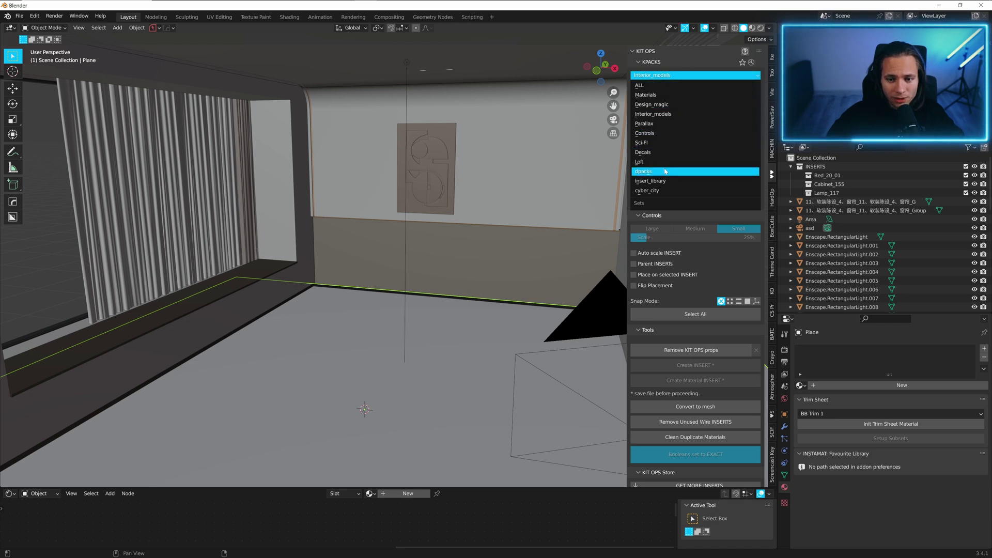
{"action": "left_click", "coordinate": [650, 96]}
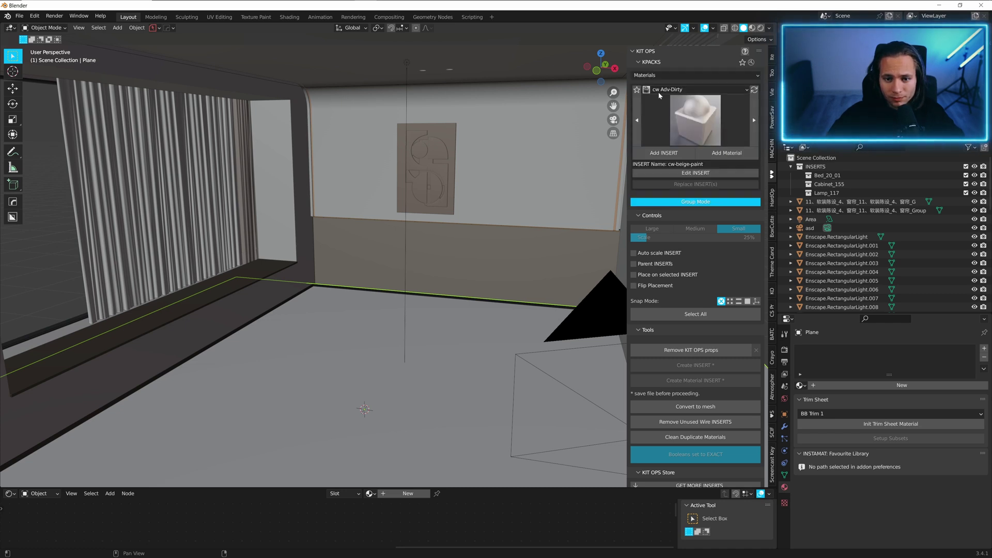
{"action": "left_click", "coordinate": [667, 89]}
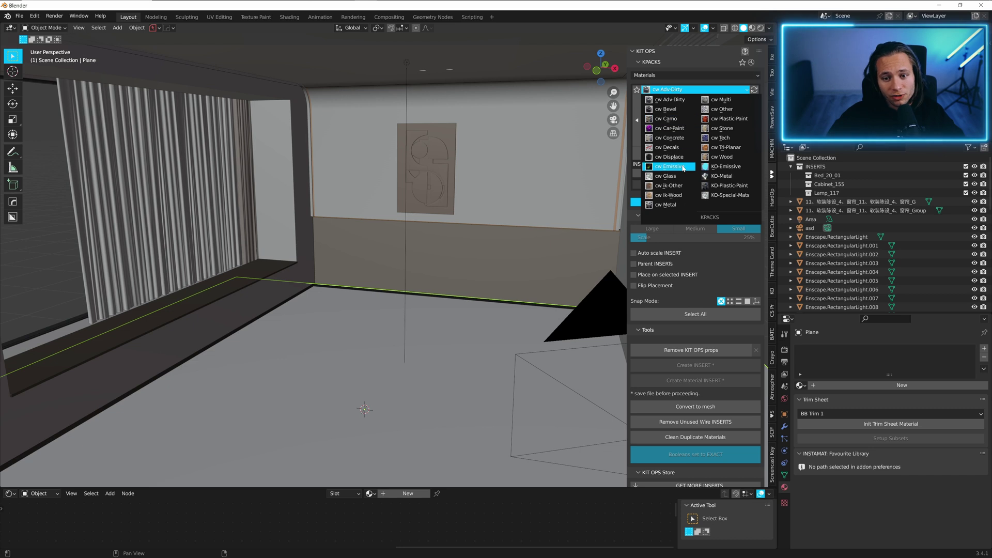
{"action": "left_click", "coordinate": [687, 195]}
{"action": "left_click", "coordinate": [681, 129]}
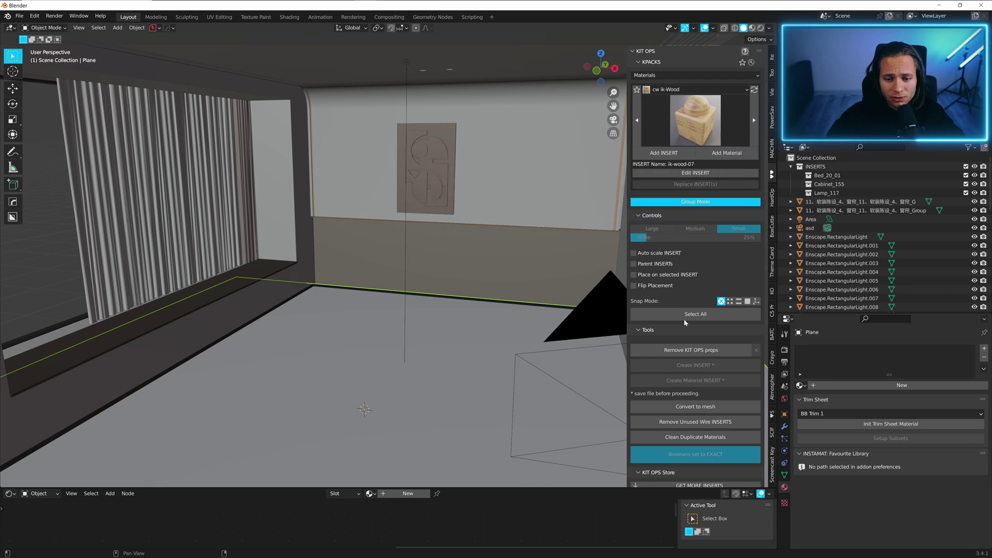
{"action": "left_click", "coordinate": [718, 151]}
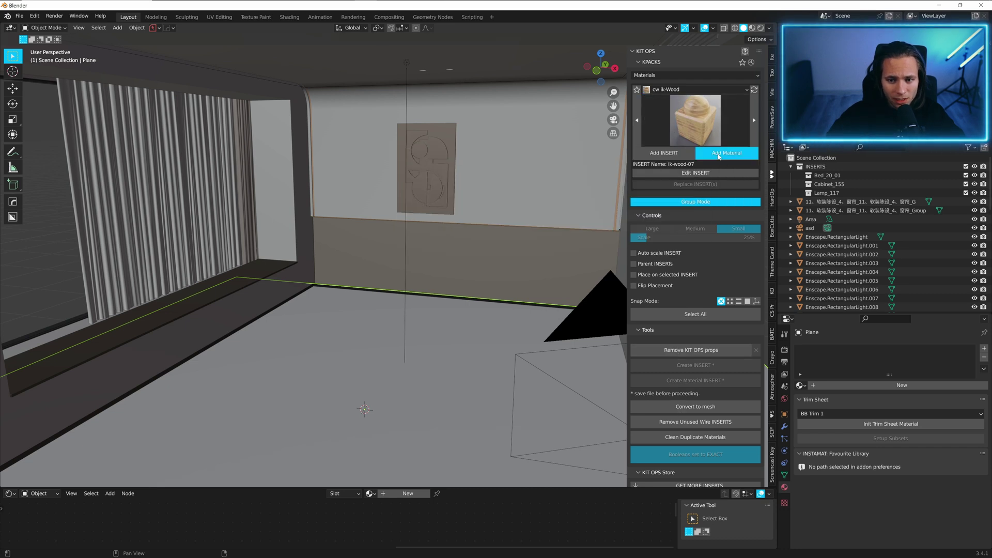
{"action": "left_click", "coordinate": [761, 28]}
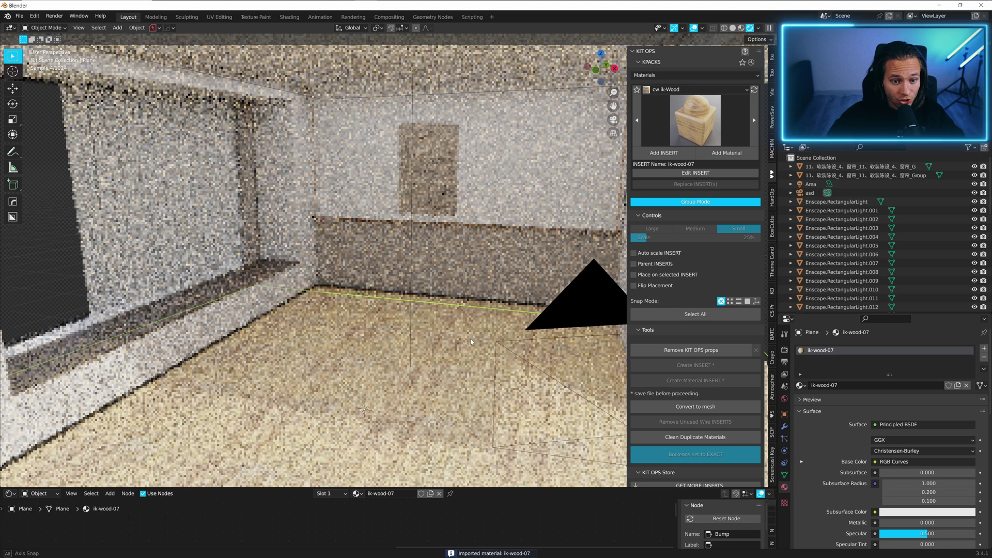
{"action": "middle_click_drag", "start_coordinate": [439, 323], "coordinate": [464, 340]}
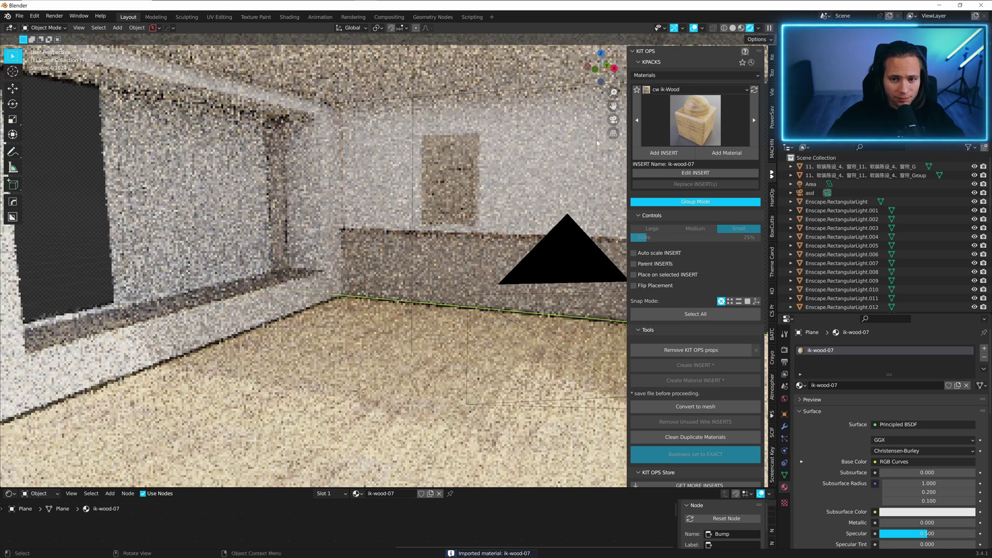
{"action": "left_click", "coordinate": [733, 28]}
Insert bed_20_01 from the Interior_models Beds_VOL_02 pack on the room floor, viewed from the front.
{"action": "left_click", "coordinate": [703, 76]}
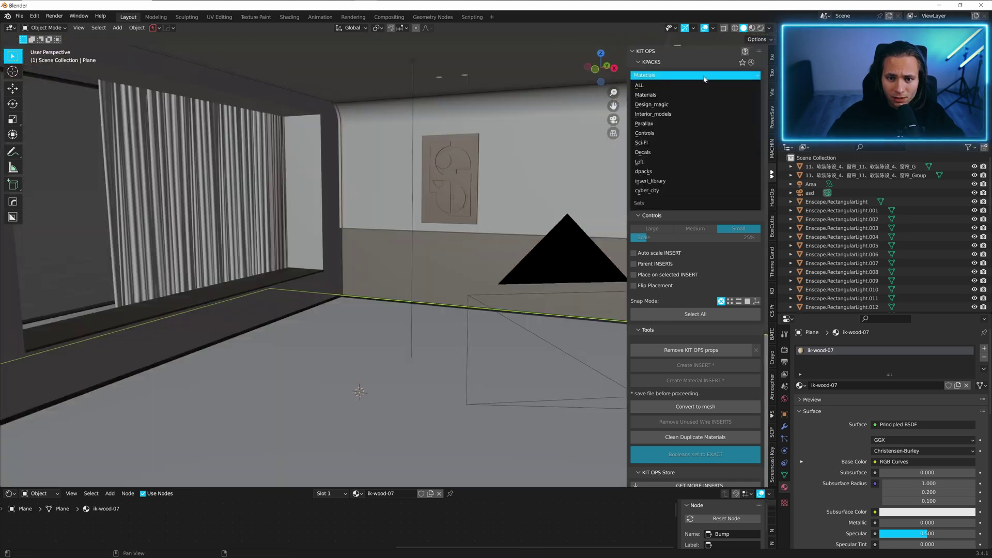
{"action": "left_click", "coordinate": [668, 127]}
{"action": "left_click", "coordinate": [659, 91]}
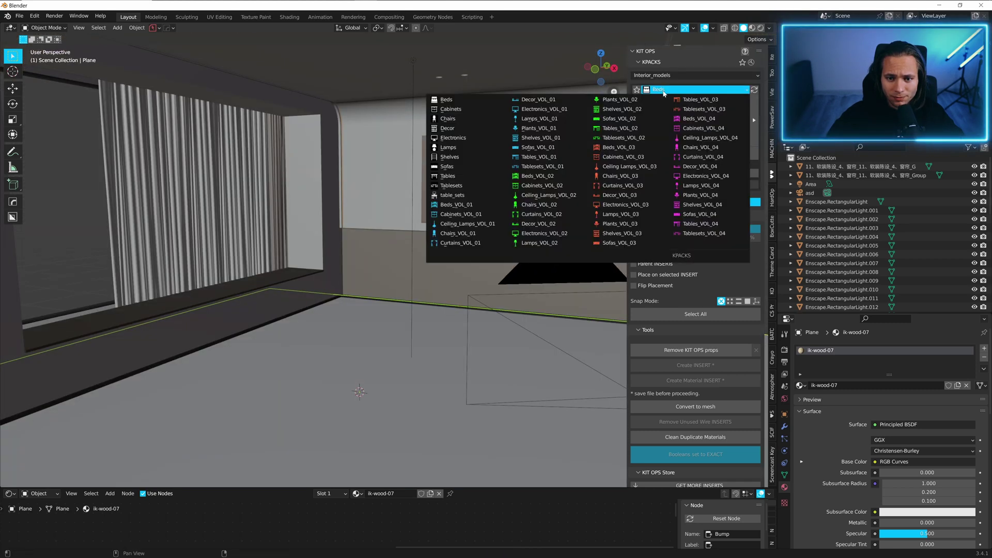
{"action": "left_click", "coordinate": [679, 123]}
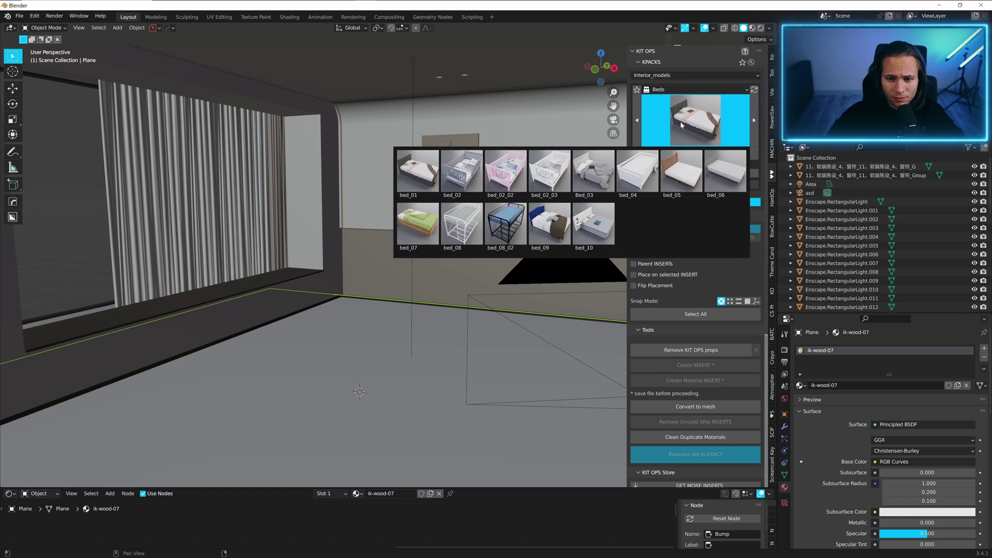
{"action": "left_click", "coordinate": [666, 89]}
{"action": "left_click", "coordinate": [548, 177]}
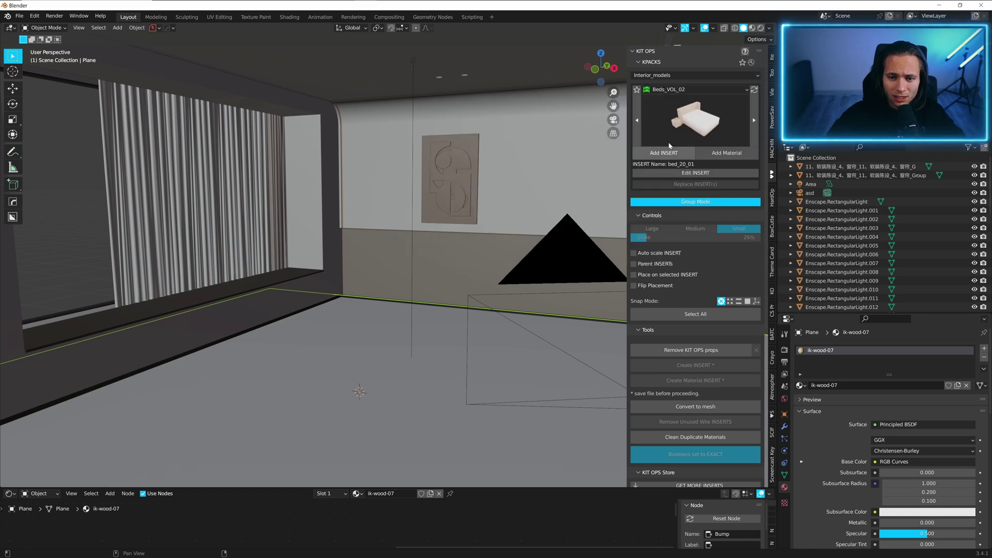
{"action": "left_click", "coordinate": [695, 125]}
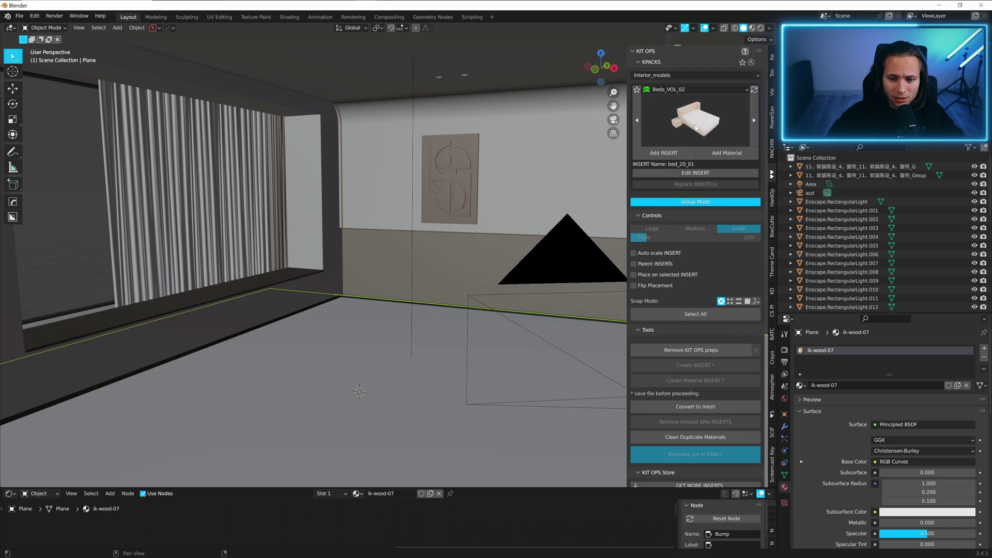
{"action": "left_click", "coordinate": [663, 153]}
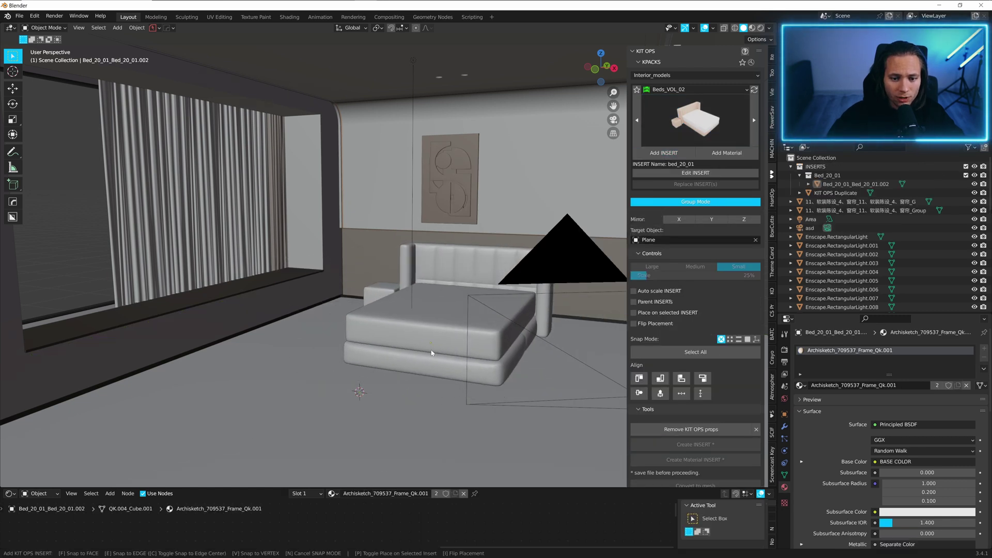
{"action": "left_click", "coordinate": [429, 357]}
{"action": "middle_click_drag", "start_coordinate": [428, 357], "coordinate": [628, 211]}
Select the floor and browse the Cabinets_VOL_02 and Cabinets_VOL_01 pack thumbnails.
{"action": "left_click", "coordinate": [509, 343]}
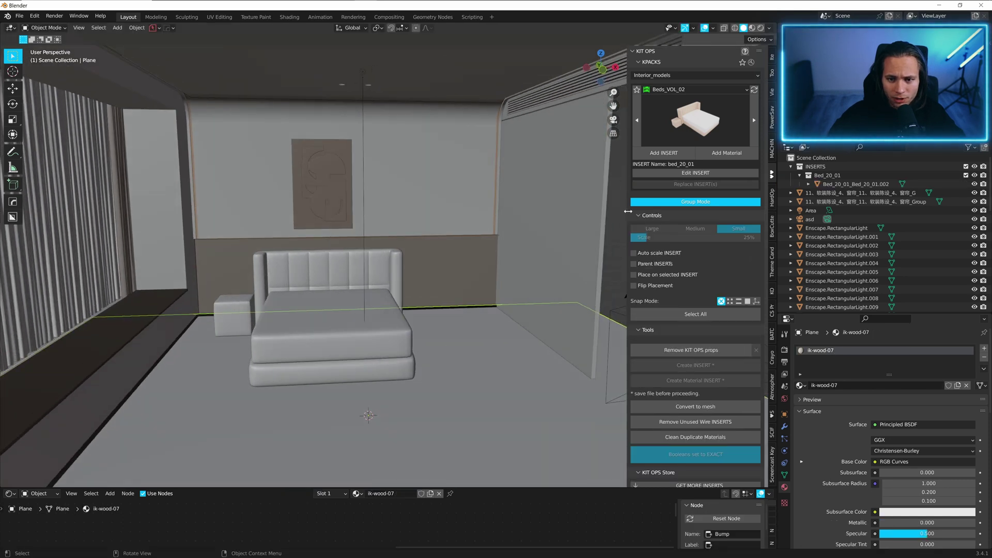
{"action": "left_click", "coordinate": [668, 92]}
{"action": "left_click", "coordinate": [543, 177]}
{"action": "left_click", "coordinate": [687, 134]}
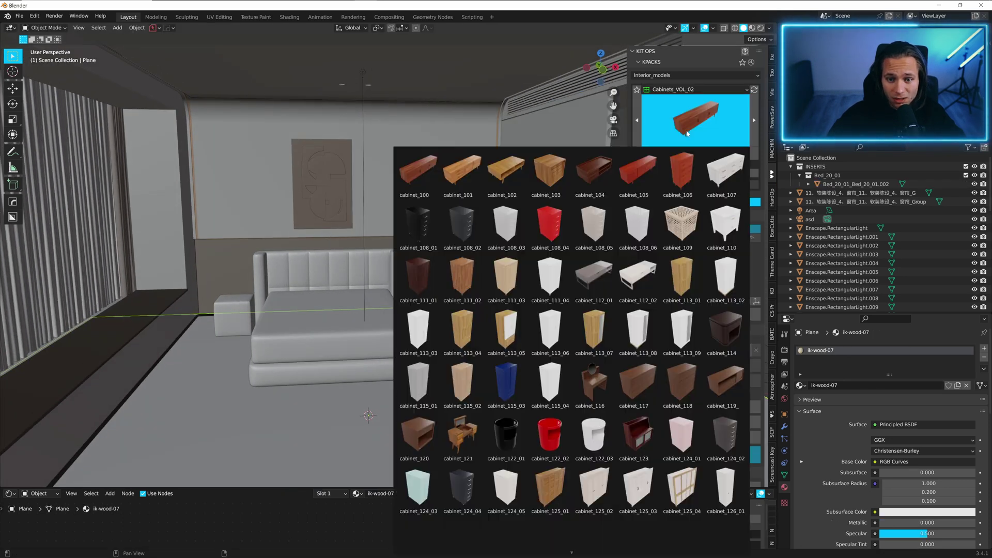
{"action": "left_click", "coordinate": [703, 92]}
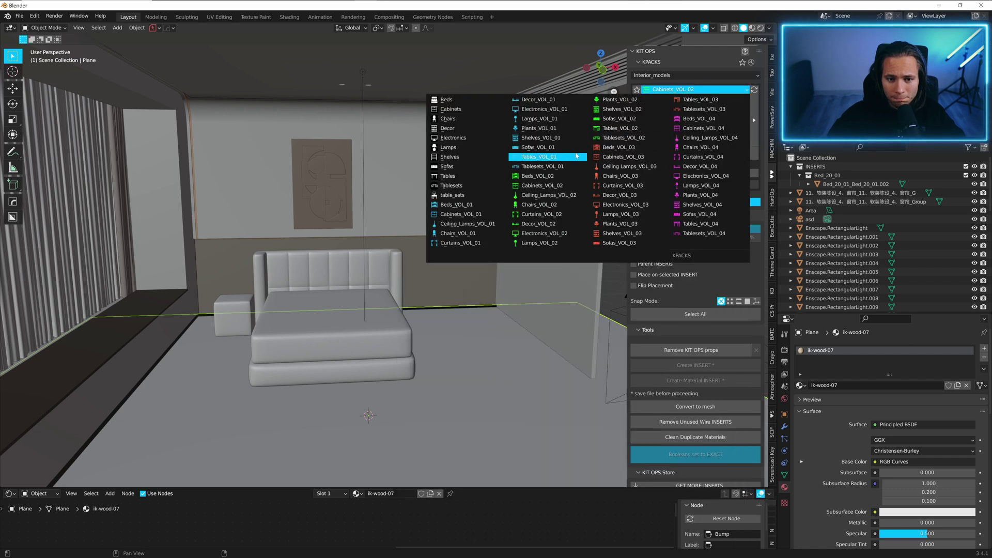
{"action": "left_click", "coordinate": [461, 214]}
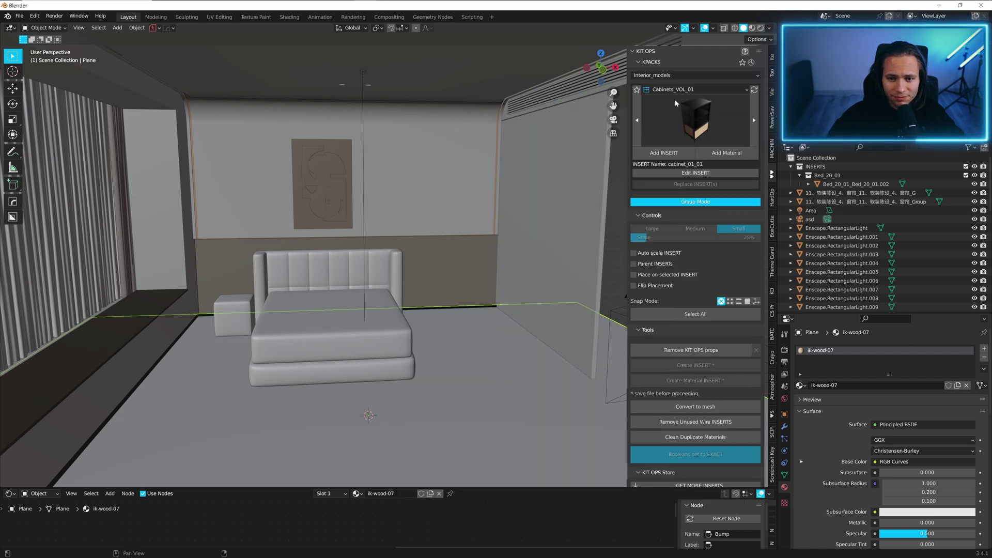
{"action": "left_click", "coordinate": [708, 116]}
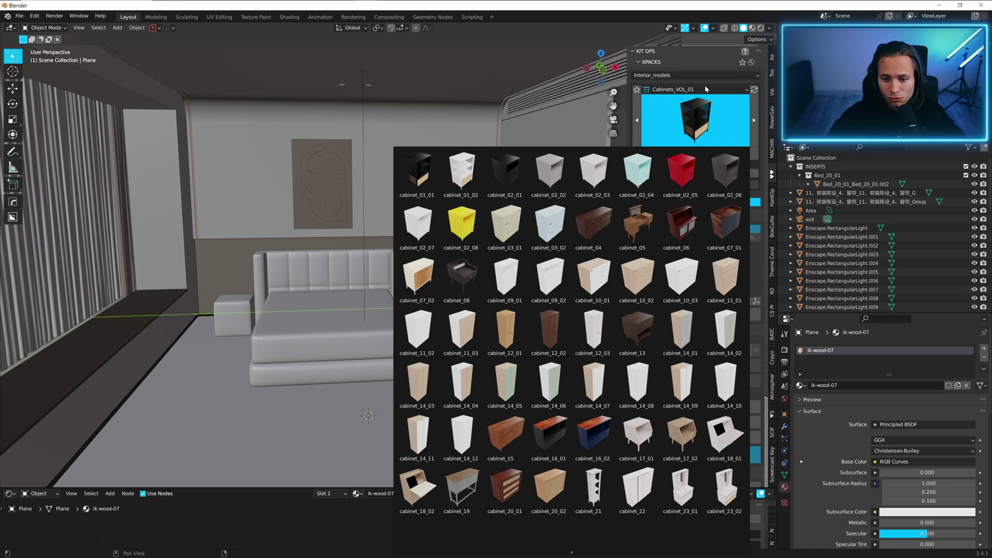
Place the cabinet_155 wardrobe from Cabinets_VOL_03 beside the bed and orbit toward the back wall.
{"action": "left_click", "coordinate": [686, 89]}
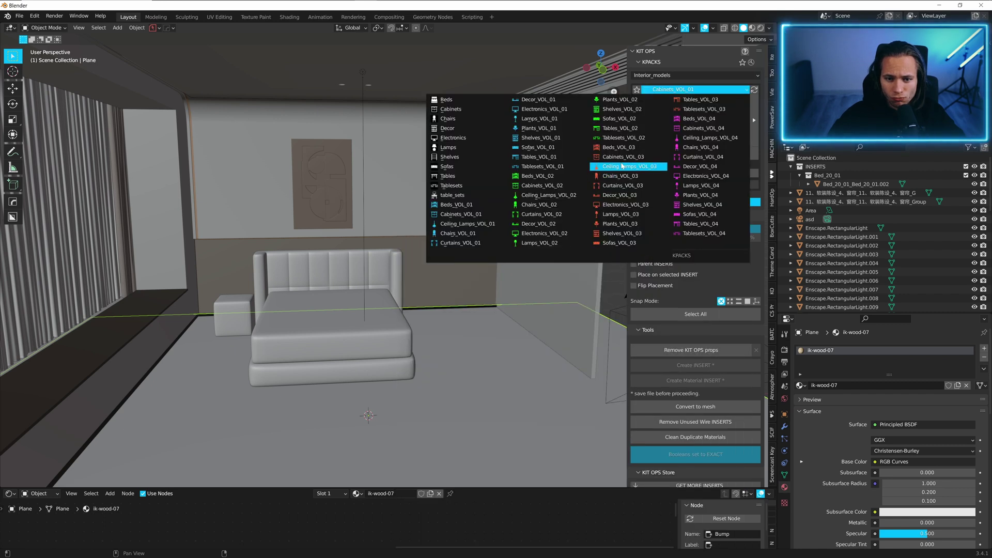
{"action": "left_click", "coordinate": [623, 157]}
{"action": "left_click", "coordinate": [672, 132]}
{"action": "left_click", "coordinate": [649, 165]}
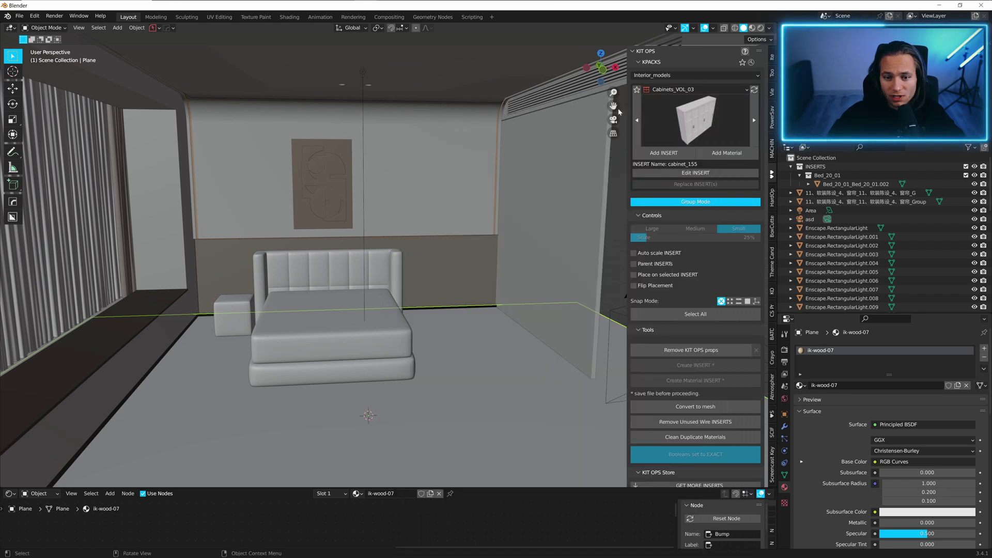
{"action": "left_click", "coordinate": [649, 154]}
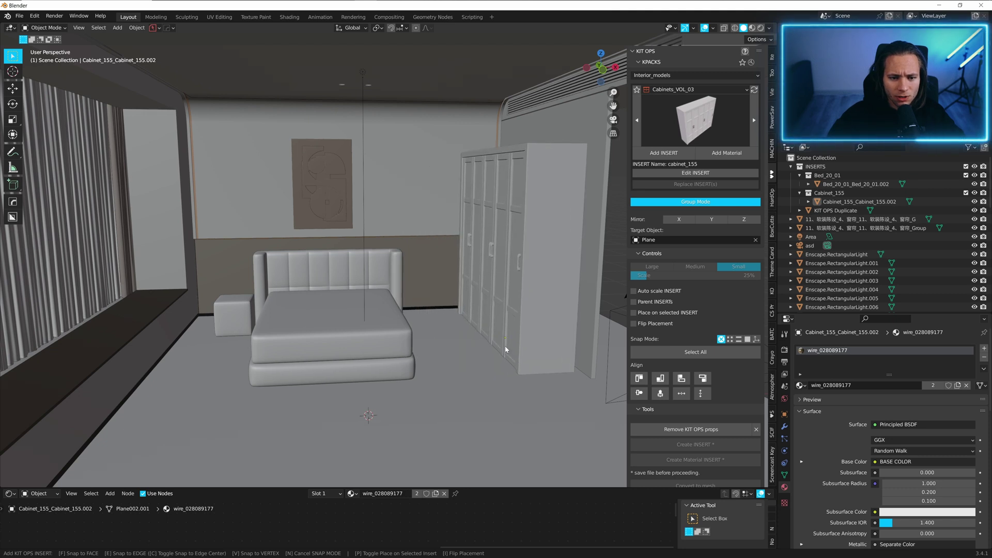
{"action": "left_click", "coordinate": [505, 349]}
{"action": "middle_click_drag", "start_coordinate": [505, 349], "coordinate": [368, 112]}
With the back wall selected, add lamp_162_01 from Ceiling_Lamps_VOL_04 after browsing VOL_03.
{"action": "left_click", "coordinate": [368, 112]}
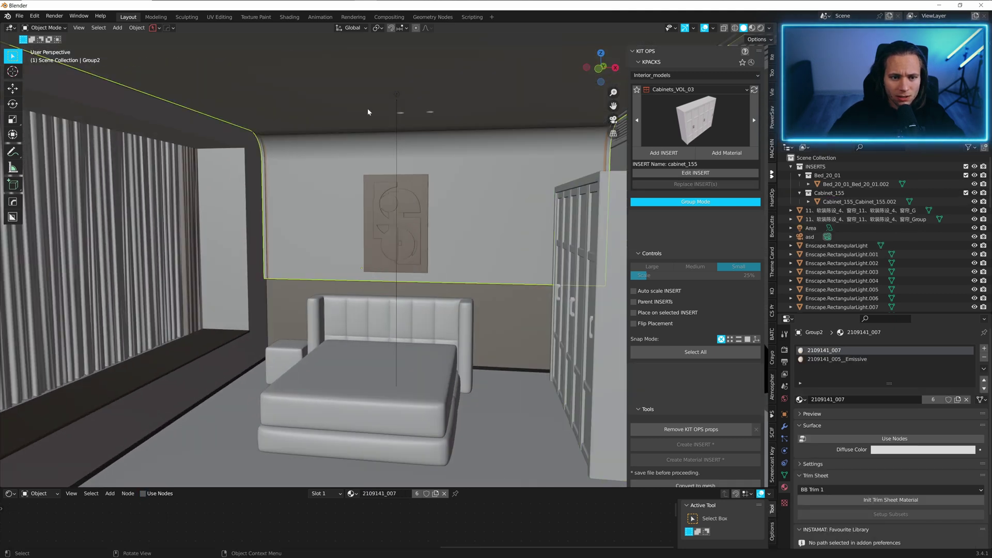
{"action": "left_click", "coordinate": [671, 89]}
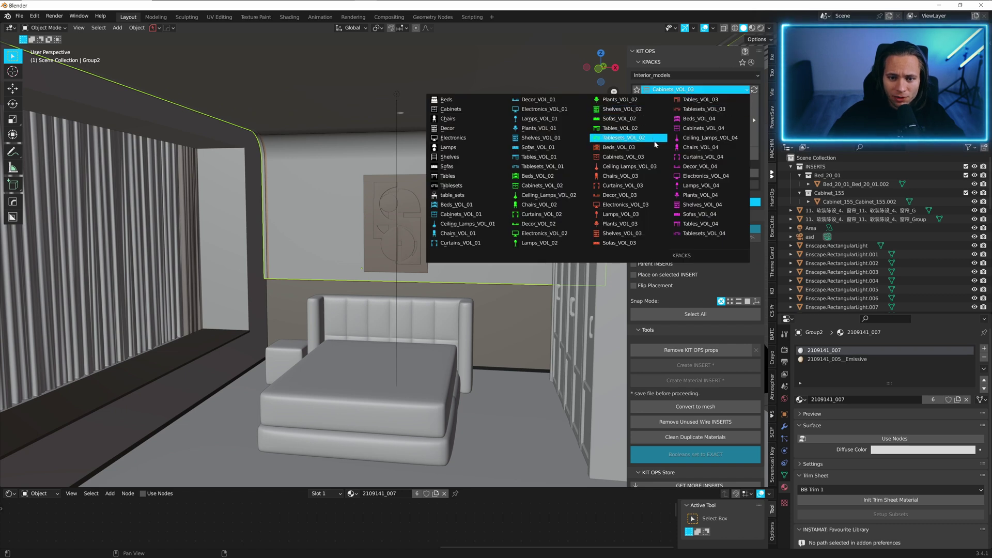
{"action": "left_click", "coordinate": [629, 166]}
{"action": "left_click", "coordinate": [710, 118]}
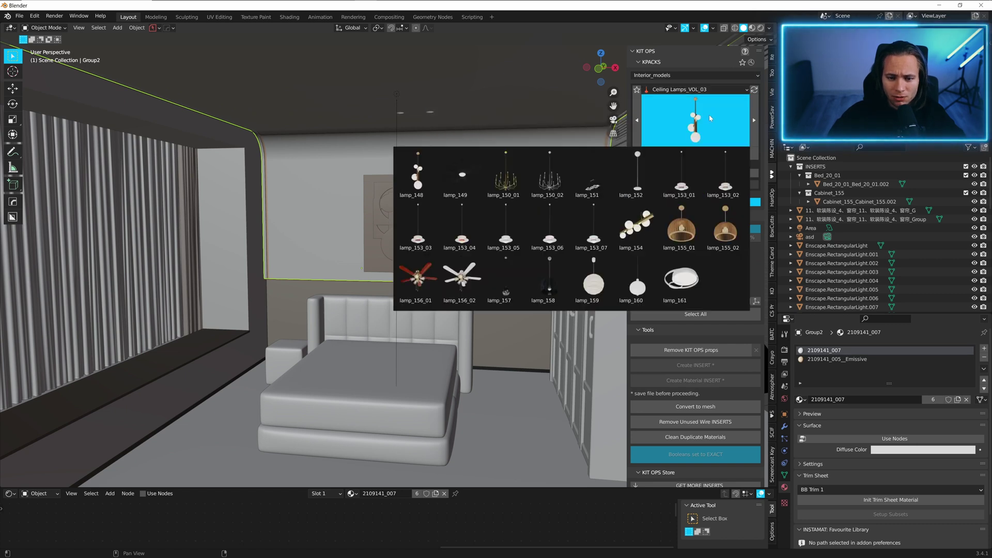
{"action": "left_click", "coordinate": [656, 90]}
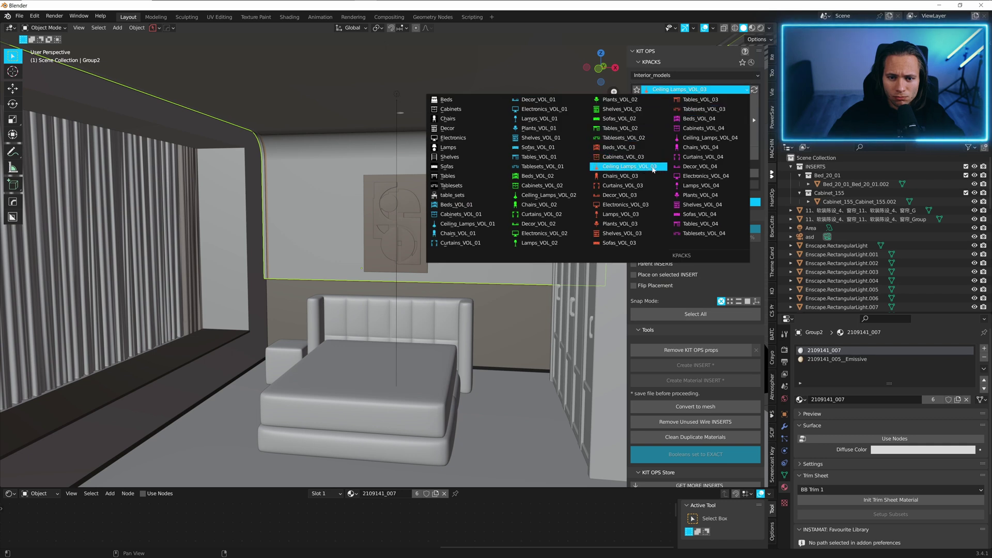
{"action": "left_click", "coordinate": [697, 141]}
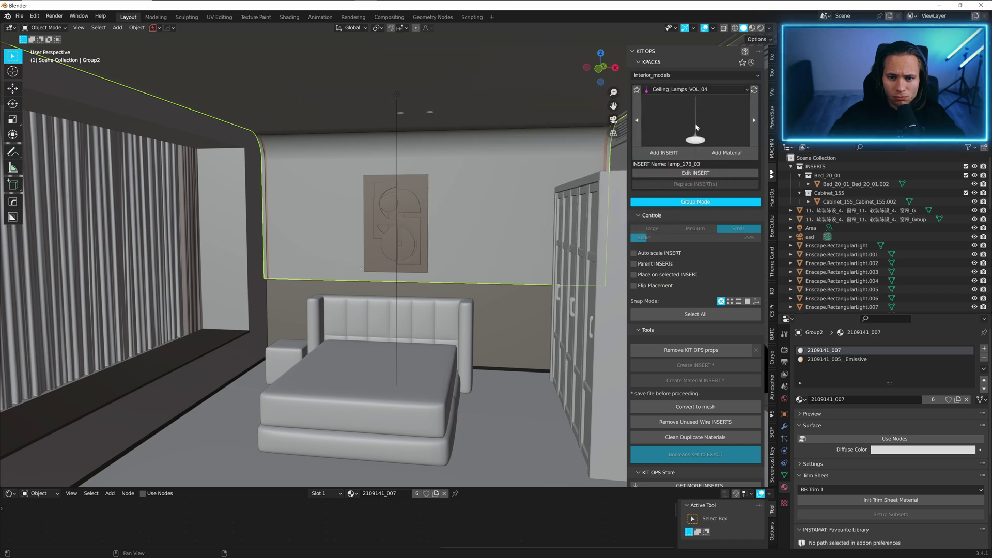
{"action": "left_click", "coordinate": [695, 124]}
{"action": "left_click", "coordinate": [416, 176]}
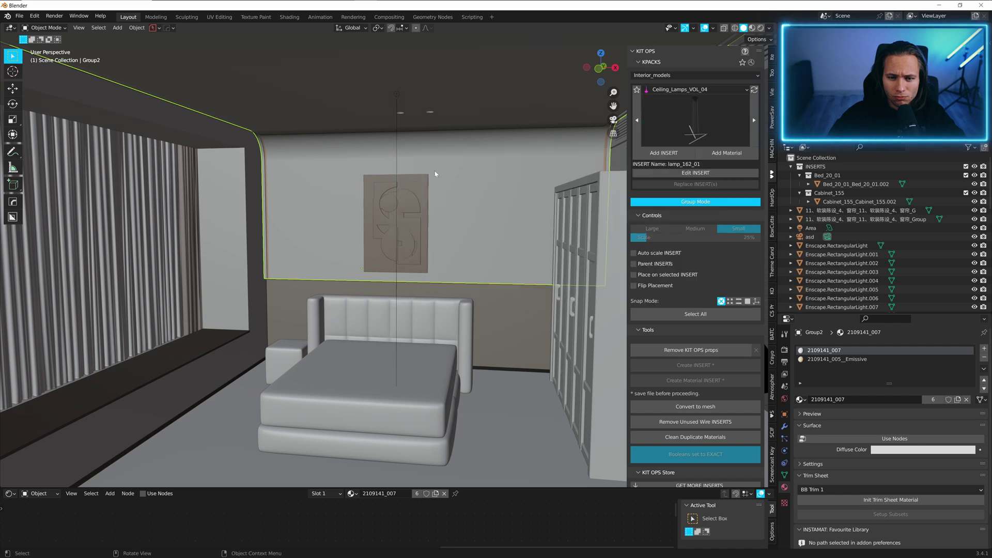
{"action": "left_click", "coordinate": [664, 153]}
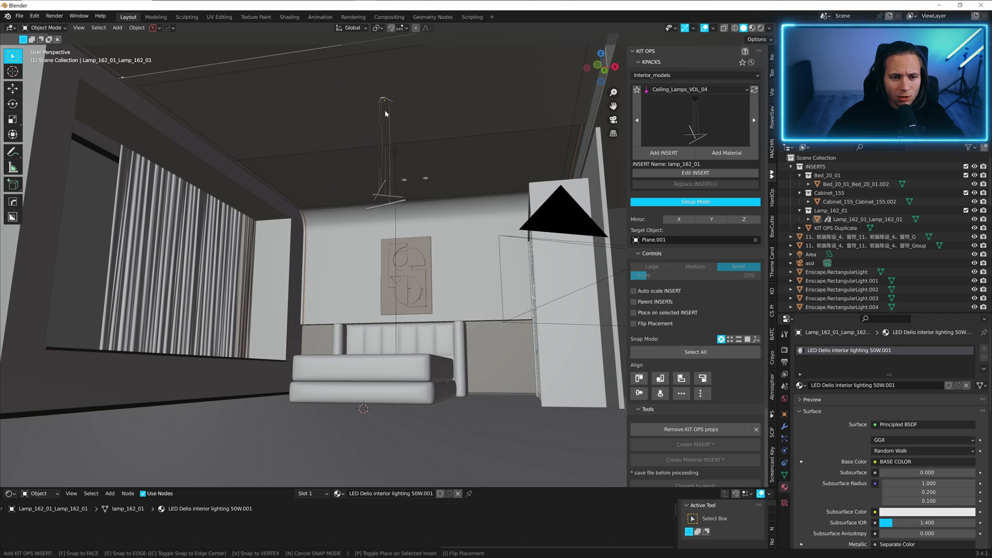
Place the ceiling lamp in the room and shift it along Y above the bed.
{"action": "left_click", "coordinate": [385, 109]}
{"action": "middle_click_drag", "start_coordinate": [384, 110], "coordinate": [355, 215]}
{"action": "key", "text": "g"}
{"action": "key", "text": "y"}
{"action": "left_click", "coordinate": [414, 165]}
{"action": "scroll", "coordinate": [402, 207], "scroll_direction": "up", "scroll_amount": 3}
Place the lamp_01_04 table lamp from Lamps_VOL_01 on the window ledge beside the curtains.
{"action": "left_click", "coordinate": [355, 221]}
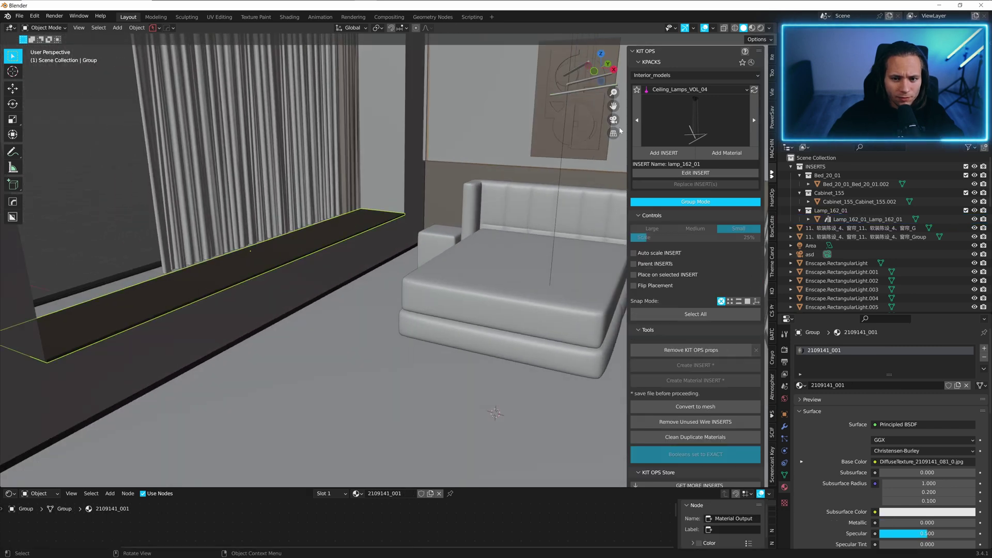
{"action": "left_click", "coordinate": [673, 95]}
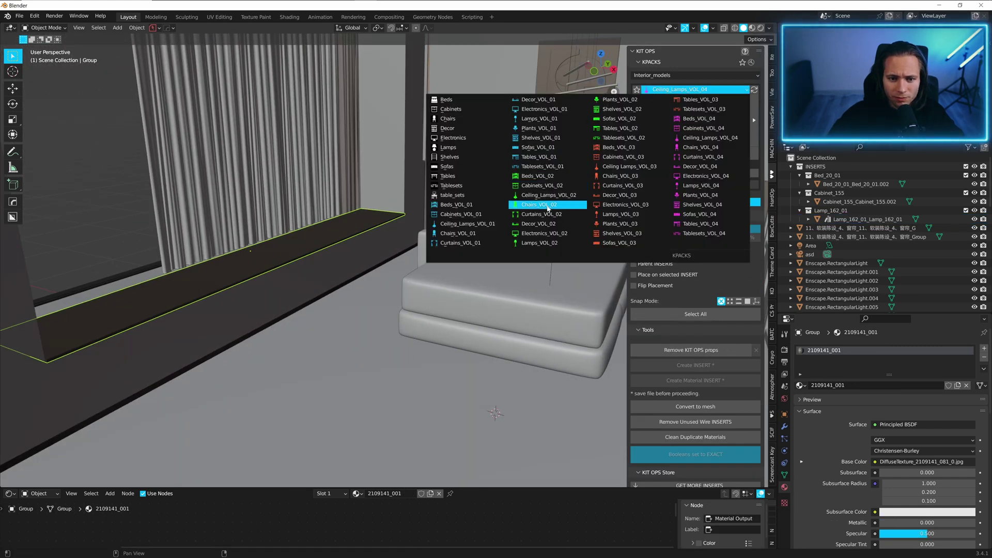
{"action": "left_click", "coordinate": [538, 123]}
{"action": "left_click", "coordinate": [682, 122]}
{"action": "left_click", "coordinate": [549, 172]}
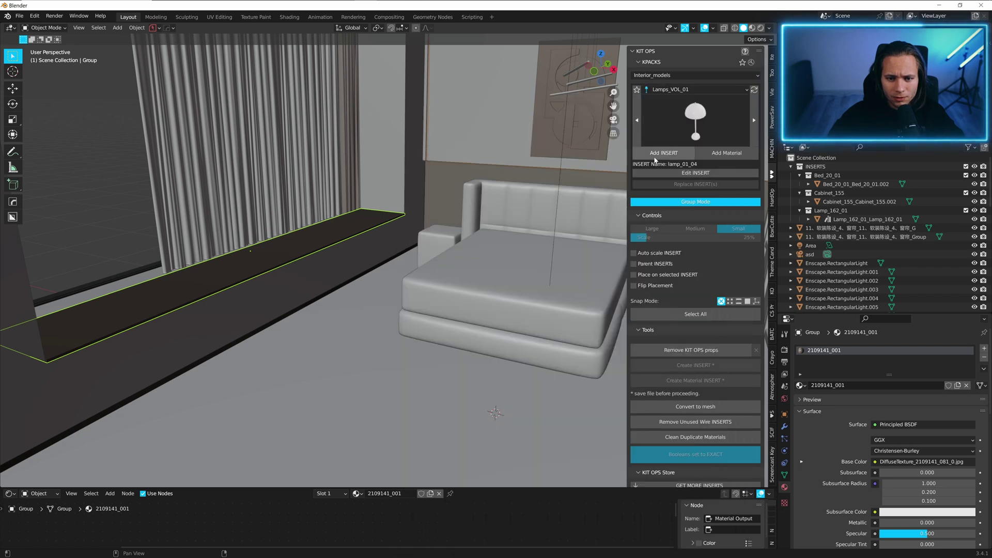
{"action": "left_click", "coordinate": [663, 153]}
{"action": "left_click", "coordinate": [360, 225]}
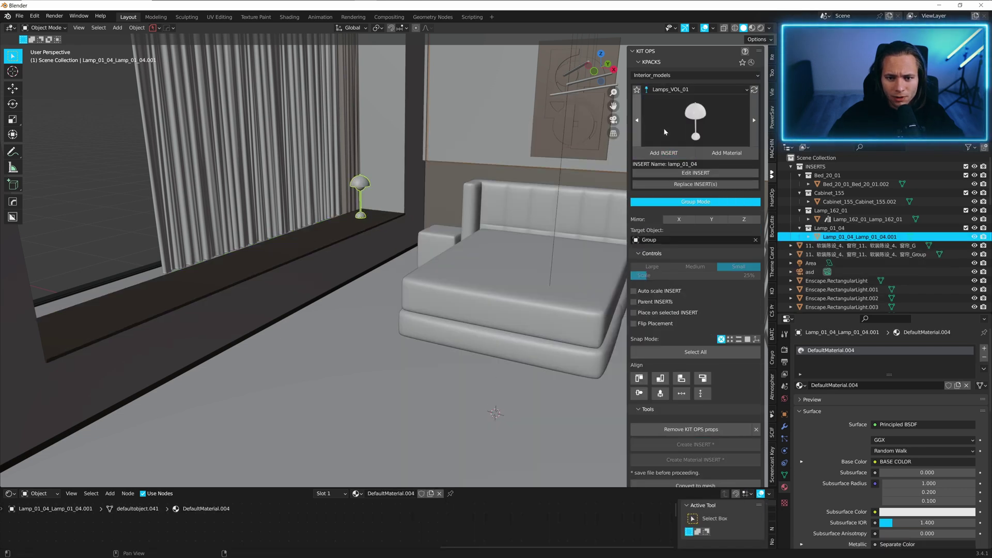
{"action": "left_click", "coordinate": [323, 238]}
{"action": "left_click", "coordinate": [695, 121]}
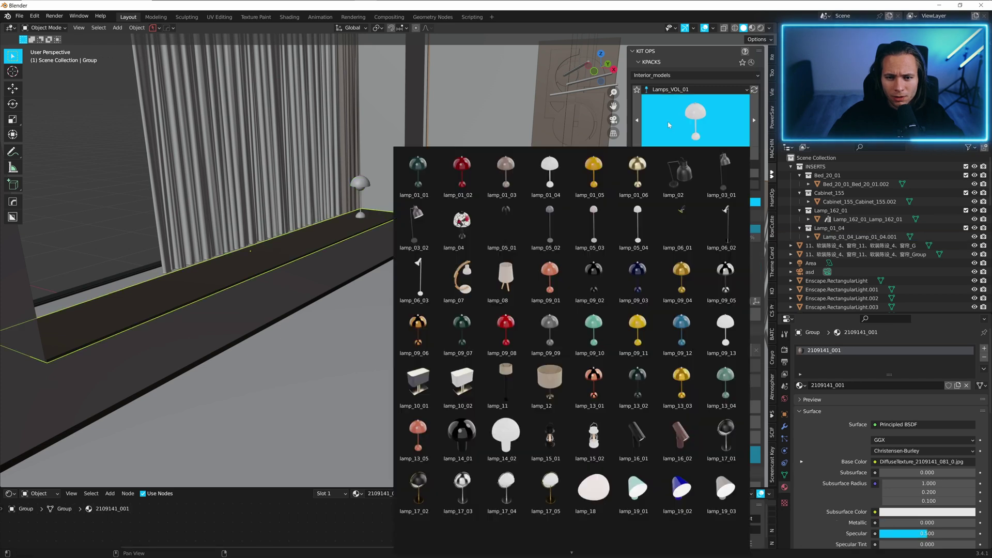
Add the decor_03 books from Decor_VOL_01 to the window sill next to the lamp.
{"action": "left_click", "coordinate": [663, 90]}
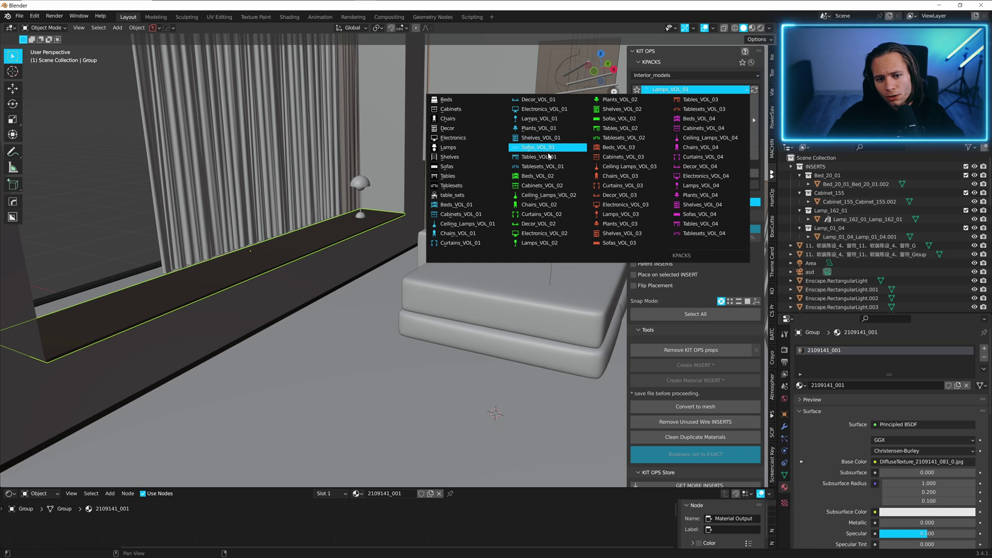
{"action": "left_click", "coordinate": [538, 100]}
{"action": "left_click", "coordinate": [699, 131]}
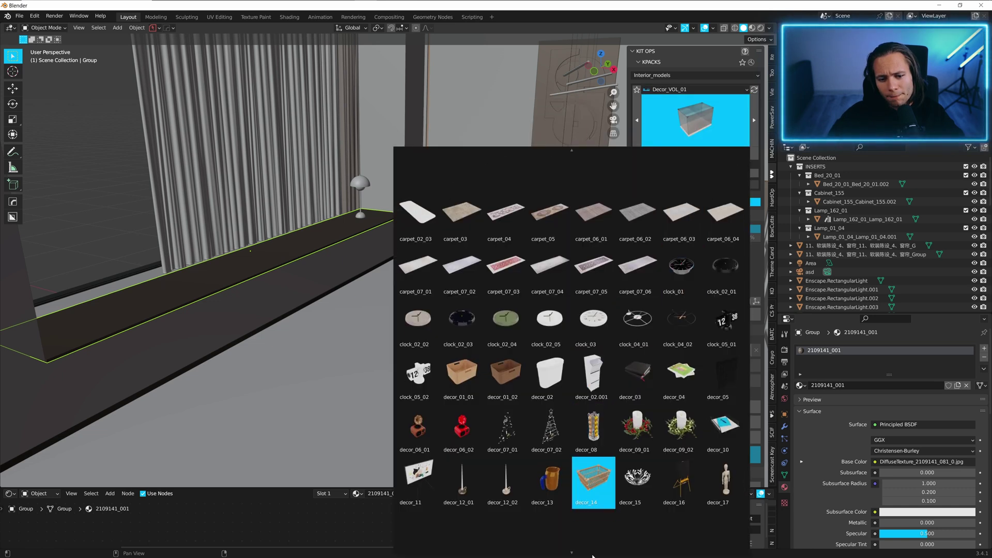
{"action": "left_click", "coordinate": [639, 377]}
{"action": "left_click", "coordinate": [664, 153]}
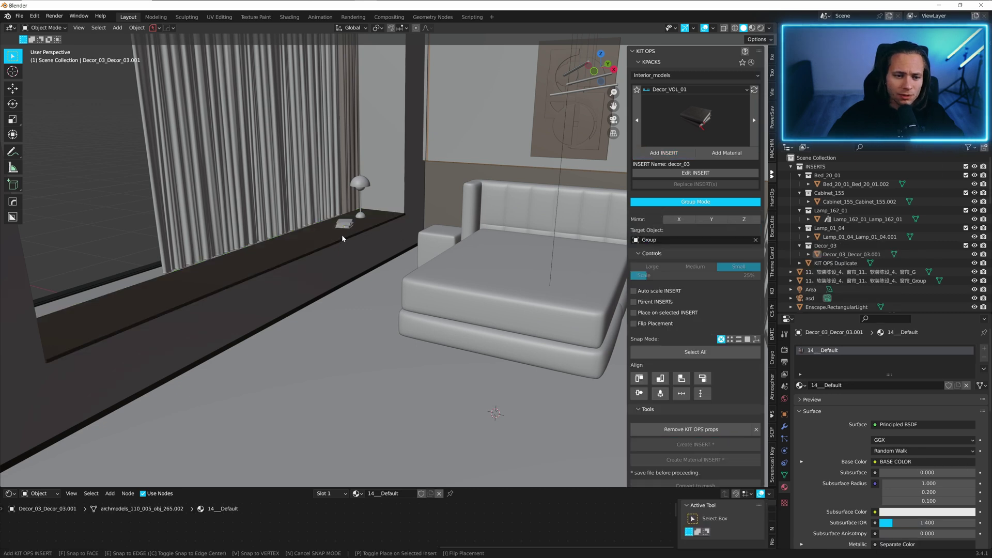
{"action": "scroll", "coordinate": [382, 234], "scroll_direction": "down", "scroll_amount": 6}
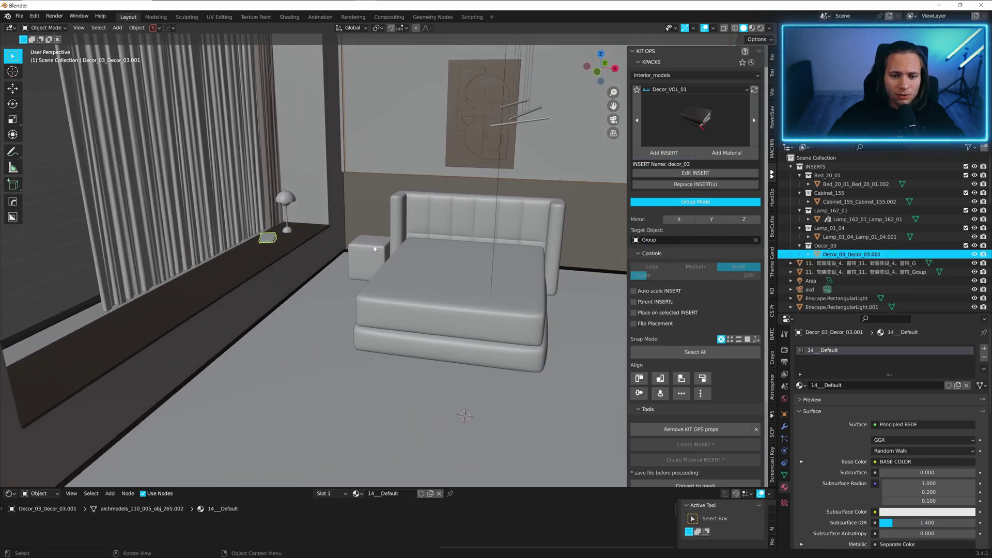
Pick the electronics_304_02 desk fan from Electronics_VOL_04 and insert it with the window ledge as target.
{"action": "left_click", "coordinate": [667, 90]}
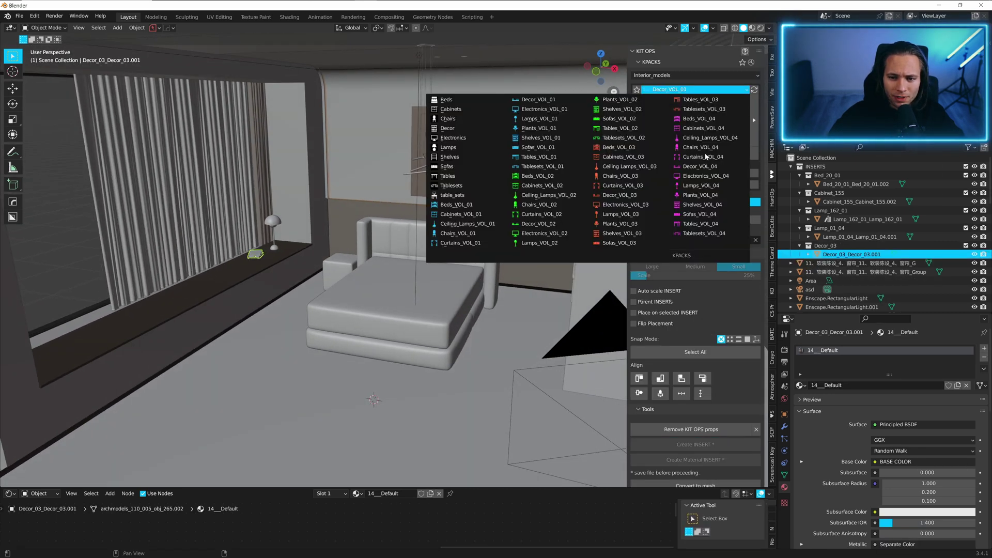
{"action": "left_click", "coordinate": [704, 175]}
{"action": "left_click", "coordinate": [699, 123]}
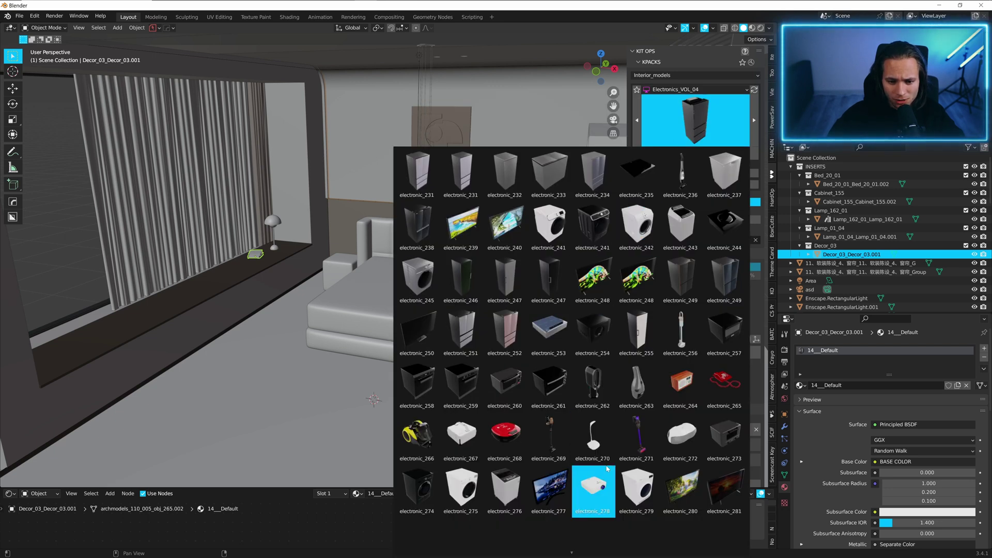
{"action": "mouse_move", "coordinate": [598, 548]}
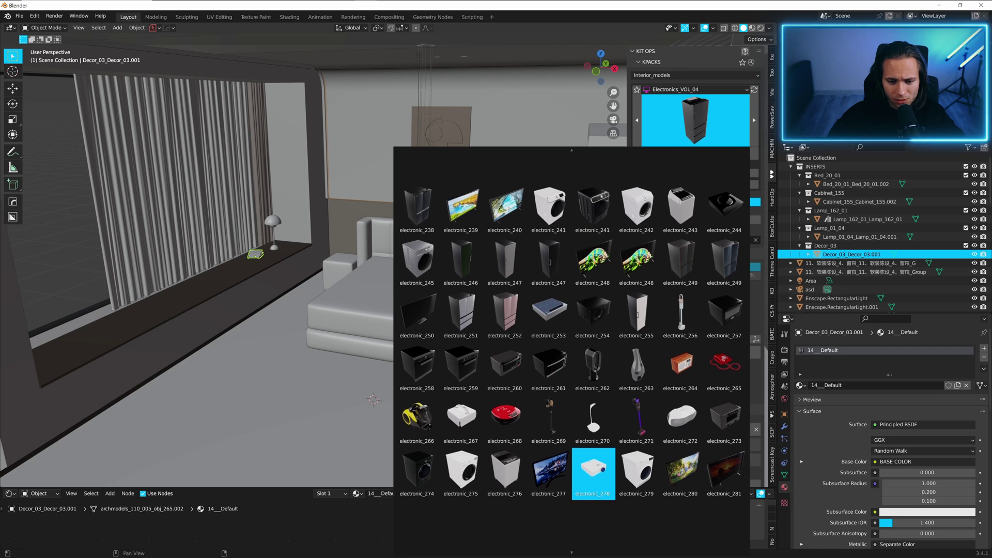
{"action": "scroll", "coordinate": [594, 356], "scroll_direction": "down", "scroll_amount": 3}
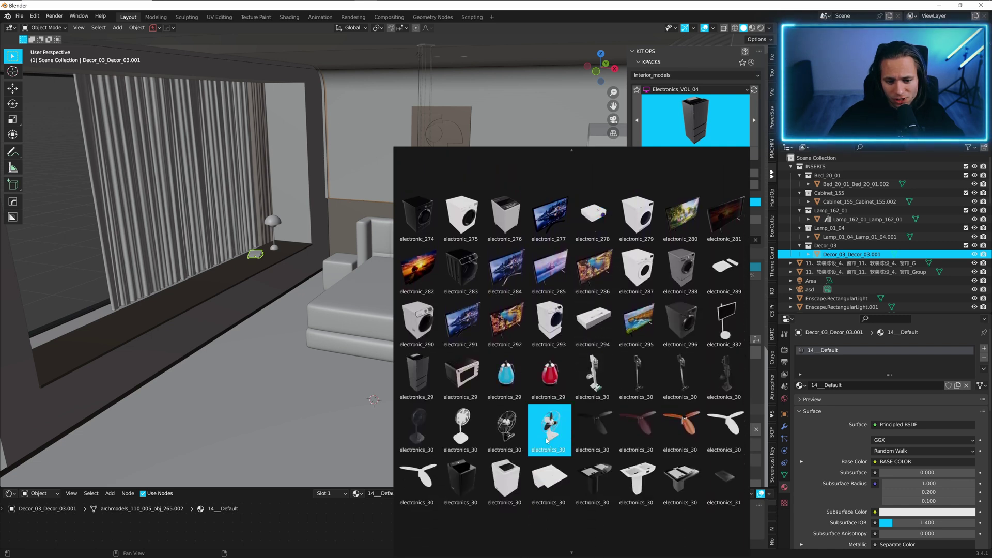
{"action": "left_click", "coordinate": [547, 428]}
{"action": "left_click", "coordinate": [313, 245]}
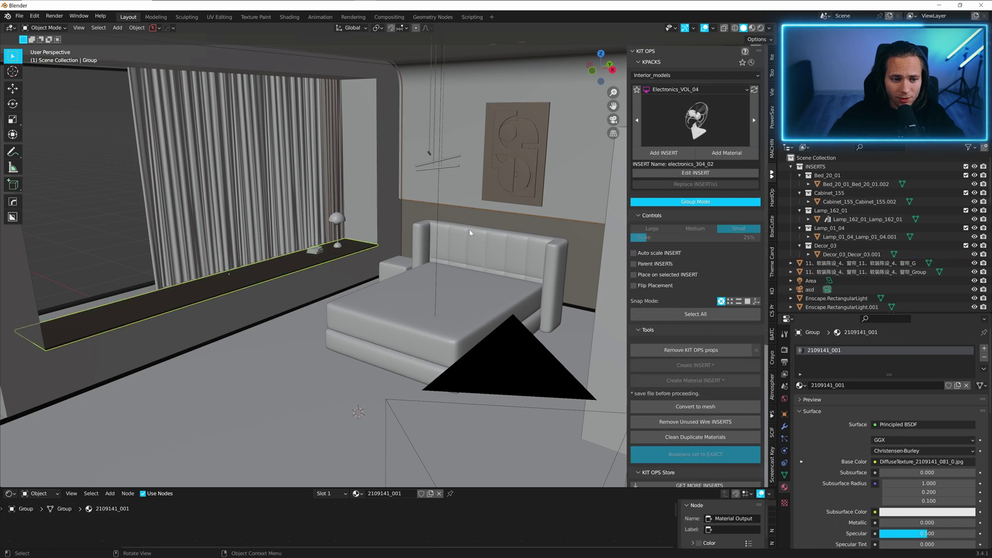
{"action": "left_click", "coordinate": [661, 153]}
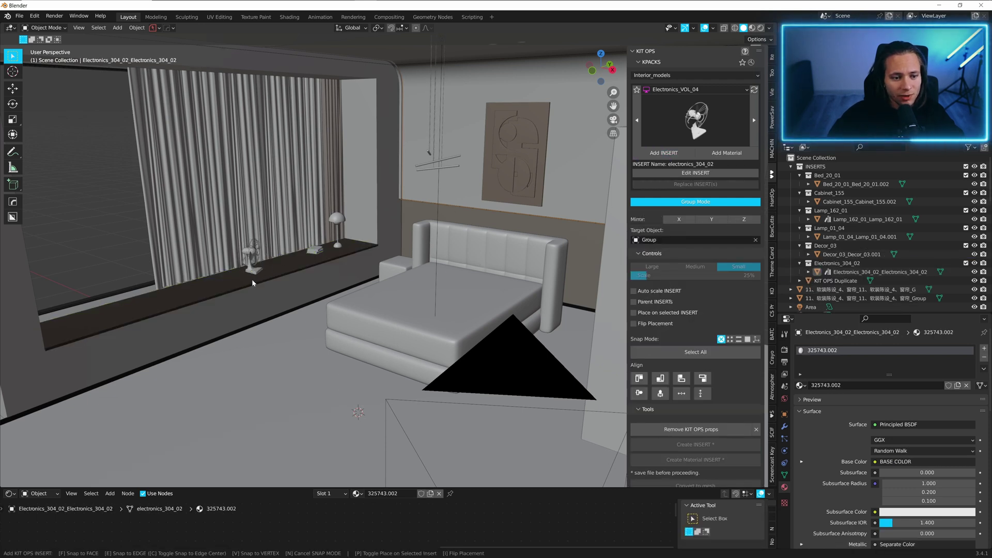
Set the fan on the window ledge and frame the room through the scene camera.
{"action": "left_click", "coordinate": [252, 279]}
{"action": "key", "text": "KP_0"}
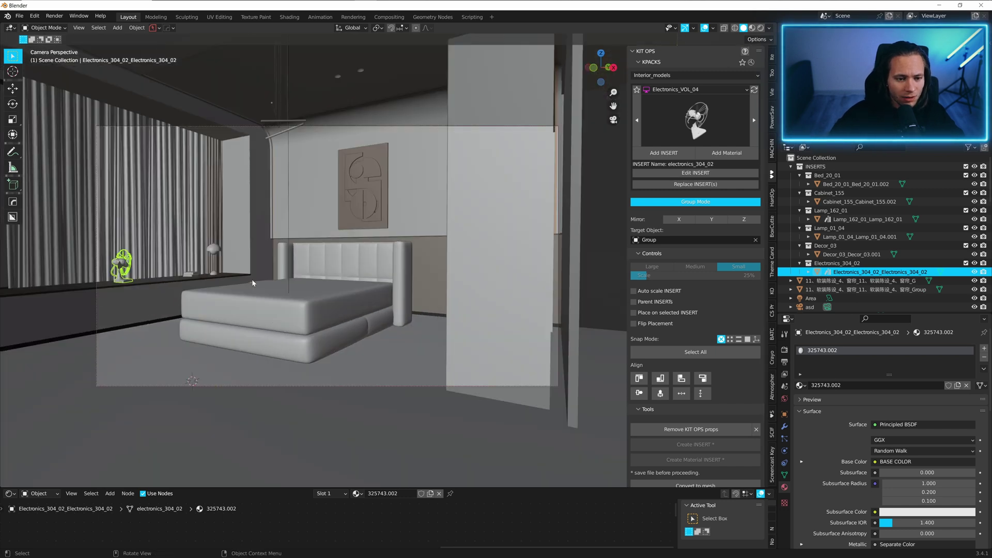
{"action": "scroll", "coordinate": [252, 282], "scroll_direction": "up", "scroll_amount": 3}
{"action": "middle_click_drag", "start_coordinate": [465, 207], "coordinate": [660, 70], "text": "shift"}
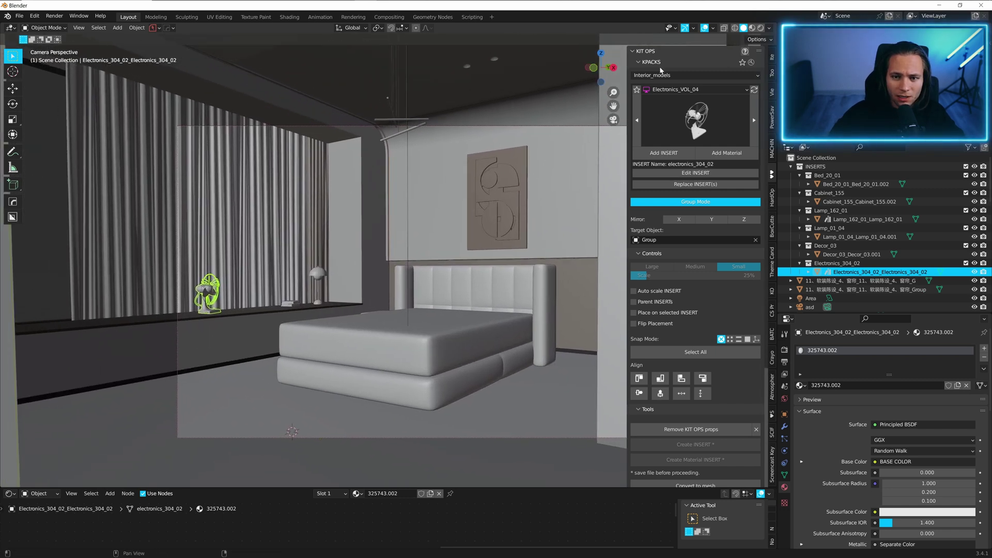
Switch to Rendered shading and hide the sidebar and overlays for a clean preview.
{"action": "left_click", "coordinate": [759, 28]}
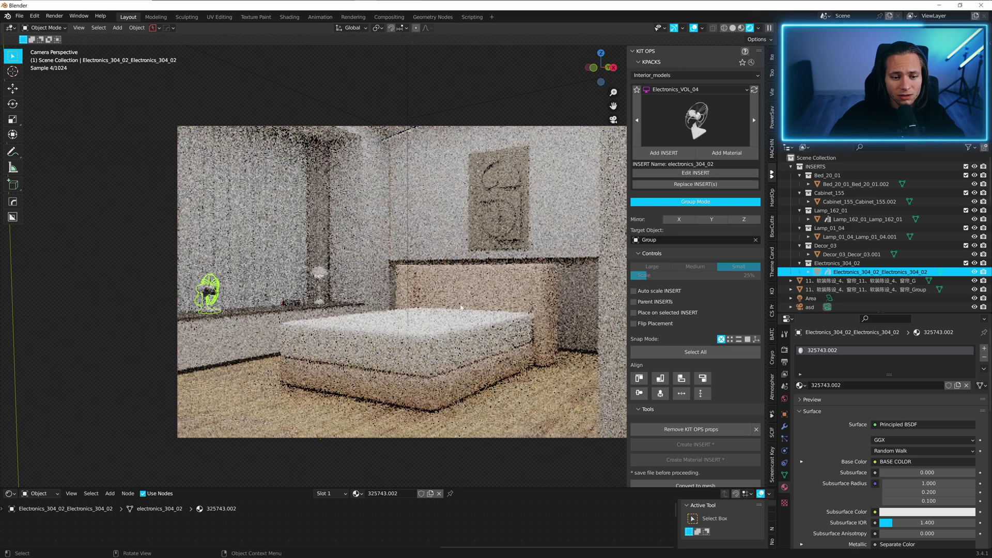
{"action": "left_click", "coordinate": [541, 399]}
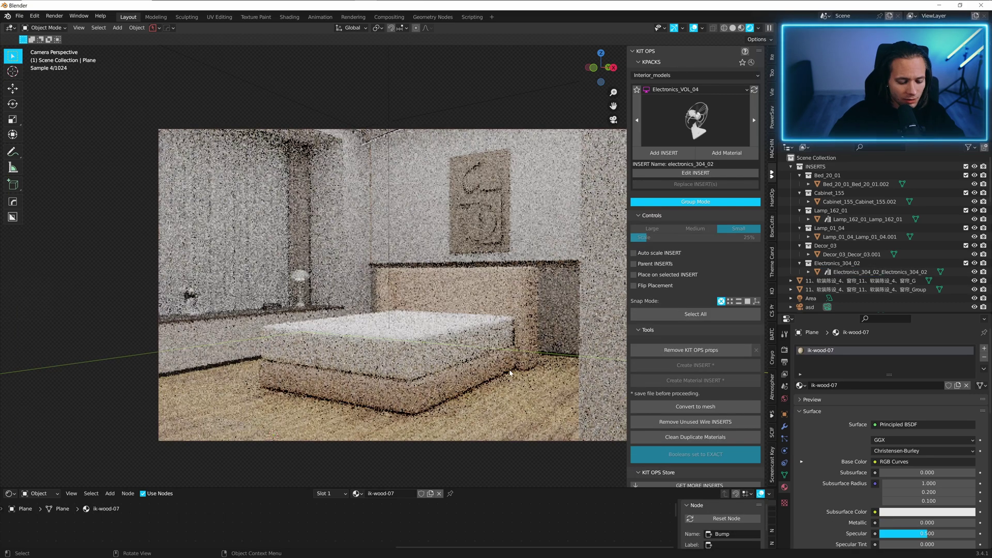
{"action": "key", "text": "n"}
{"action": "middle_click_drag", "start_coordinate": [509, 371], "coordinate": [505, 365], "text": "shift"}
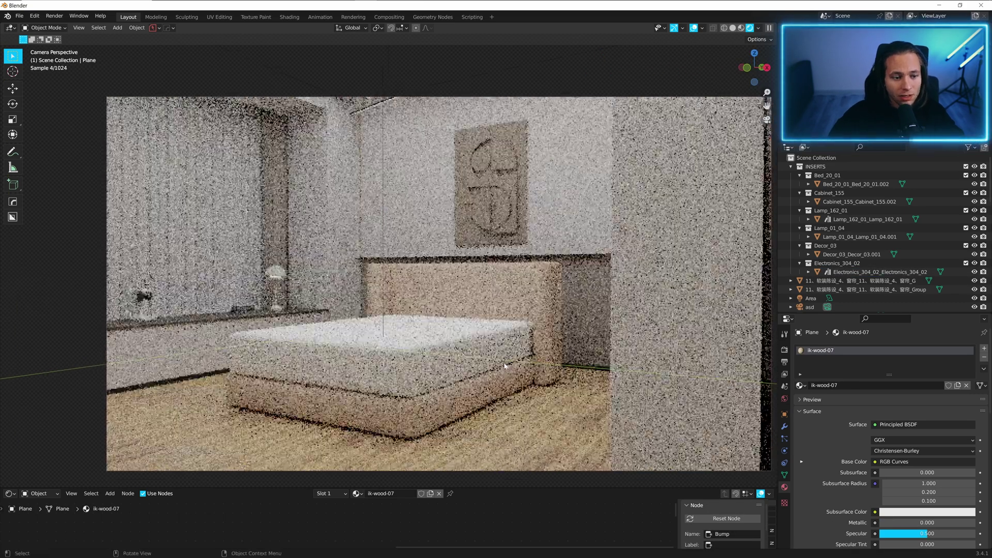
{"action": "key", "text": "shift+alt+z"}
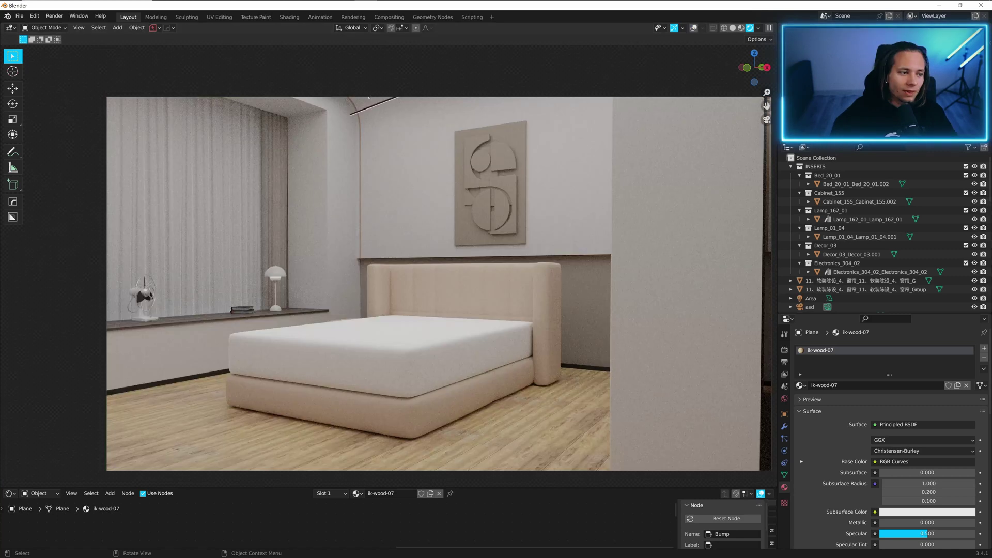